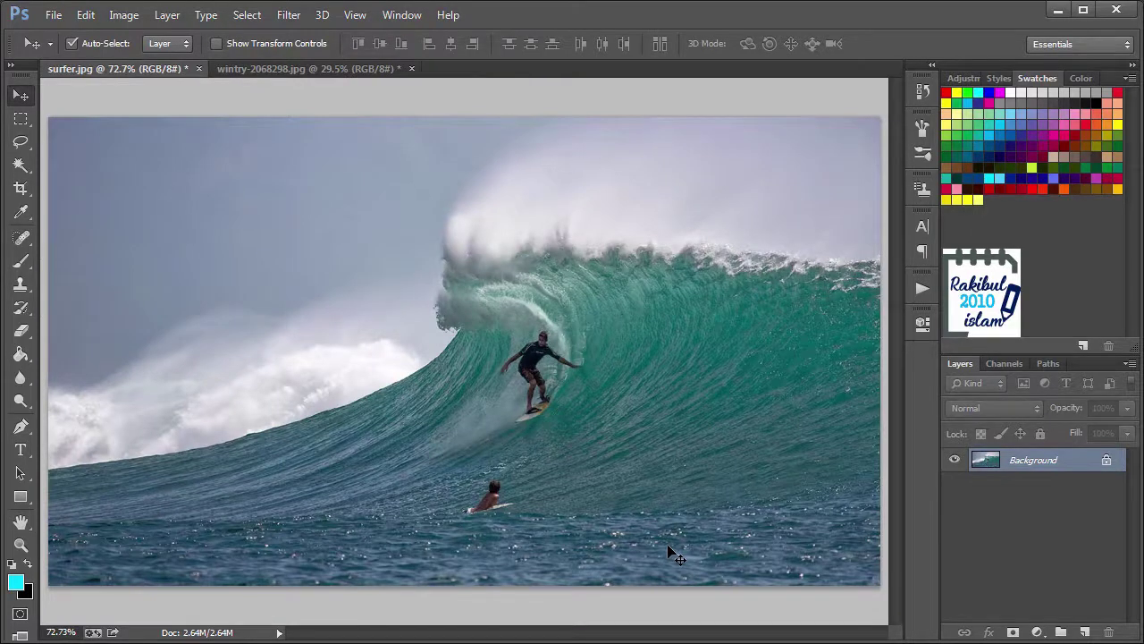
- Outline the swimmer in the foreground with the Patch tool and patch over him using open water to his right
left_click(20, 240)
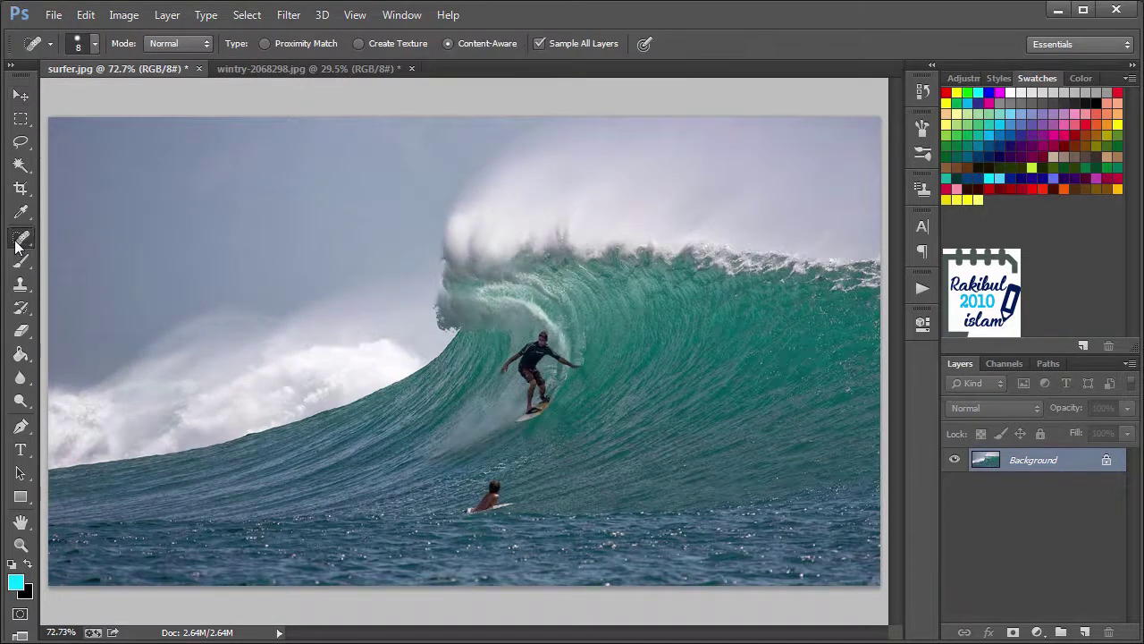
right_click(16, 244)
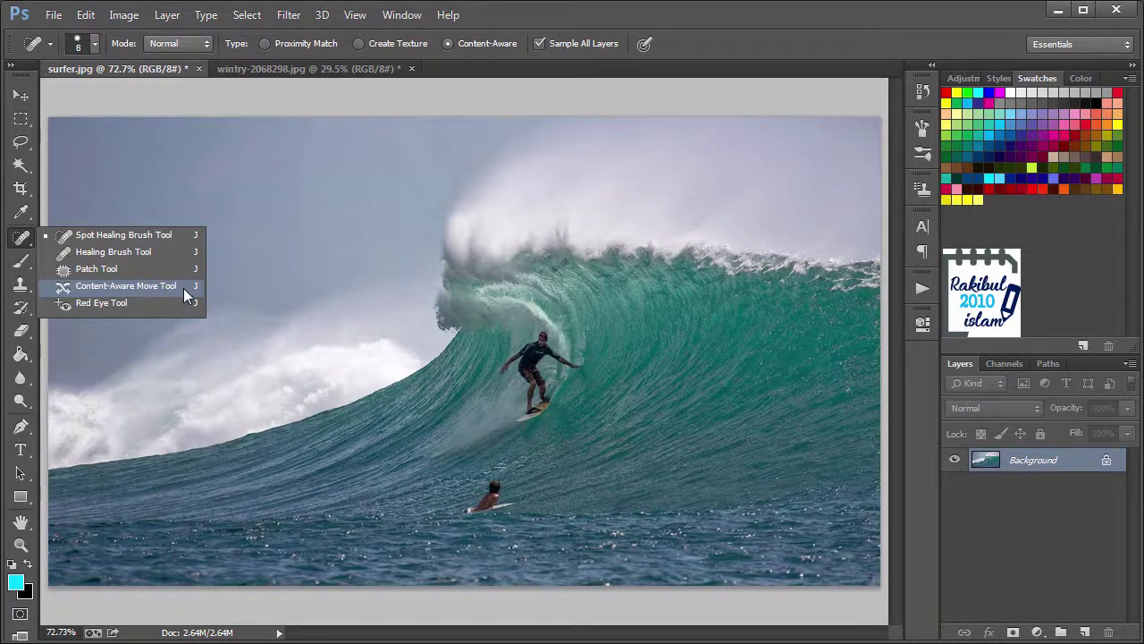
left_click(137, 268)
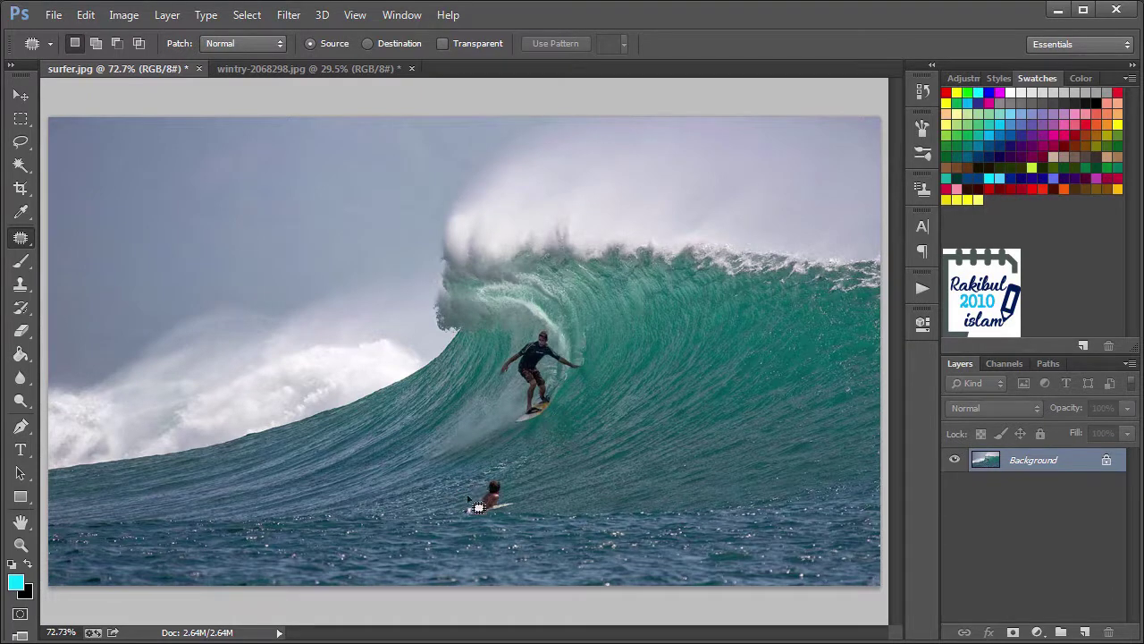
mouse_move(456, 521)
left_mouse_down()
mouse_move(486, 474)
mouse_move(514, 474)
mouse_move(528, 492)
mouse_move(510, 519)
mouse_move(452, 532)
left_mouse_up()
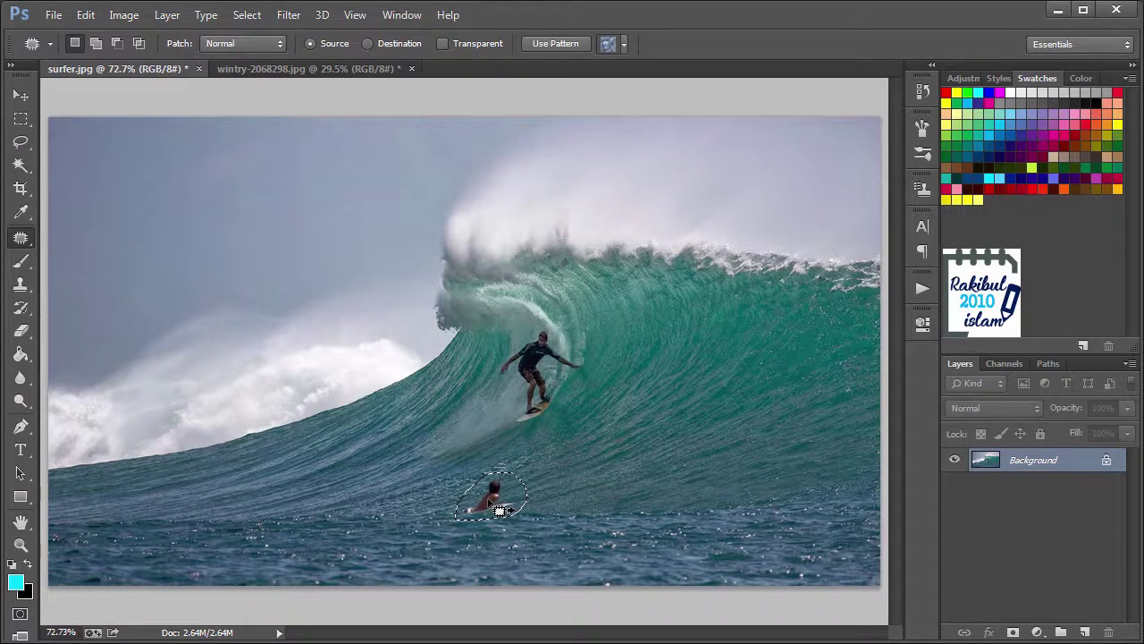
left_click_drag(501, 511, 632, 498)
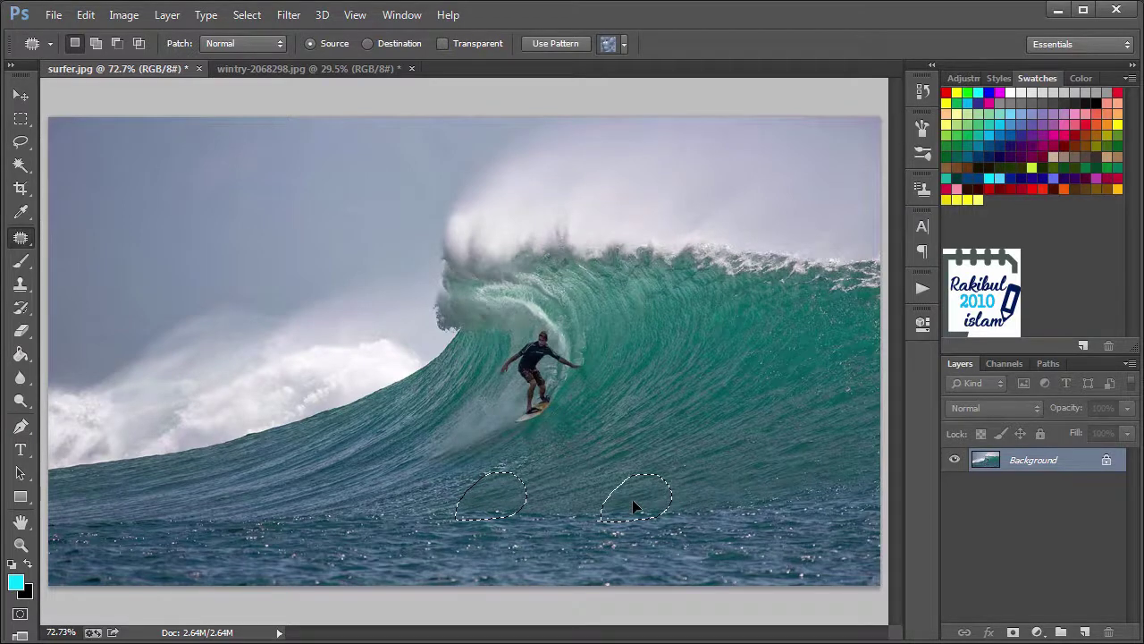
left_click_drag(632, 499, 632, 499)
- Patch three copies of the swimmer across the water to the right in Destination mode, enabling Transparent for the last copy, and deselect
left_click_drag(504, 509, 645, 506)
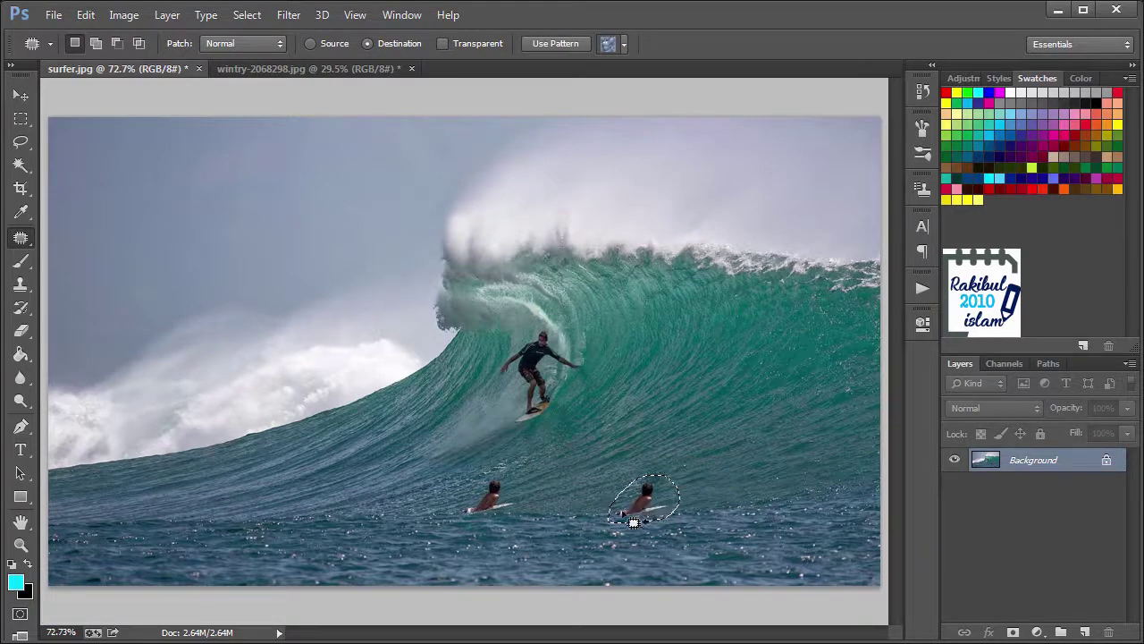
left_click_drag(660, 511, 749, 506)
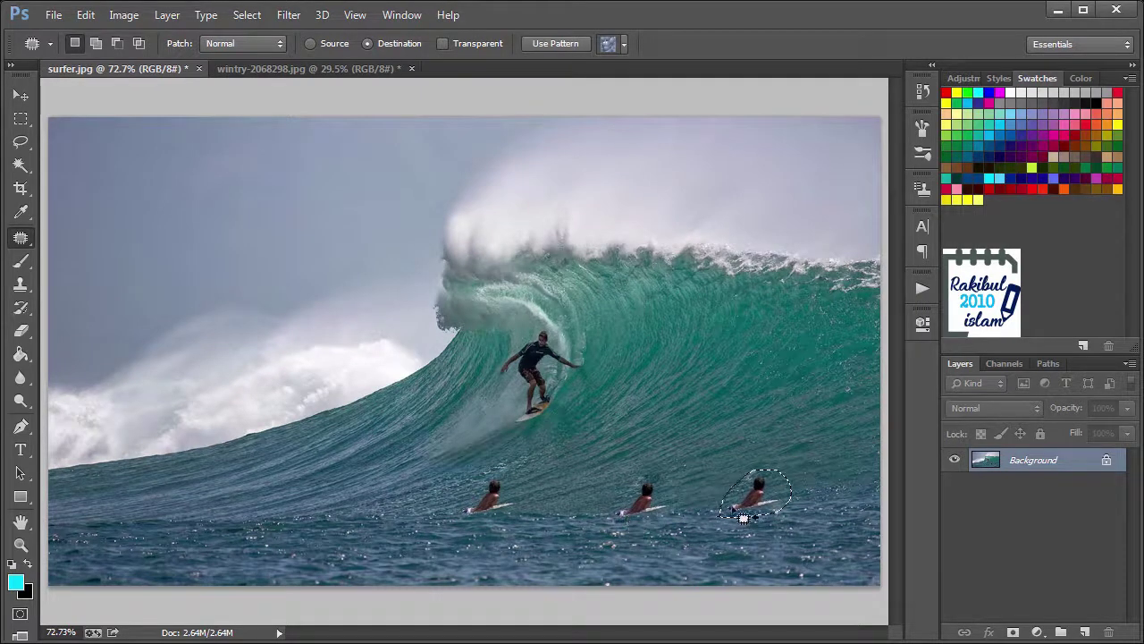
left_click(440, 43)
left_click_drag(763, 504, 837, 492)
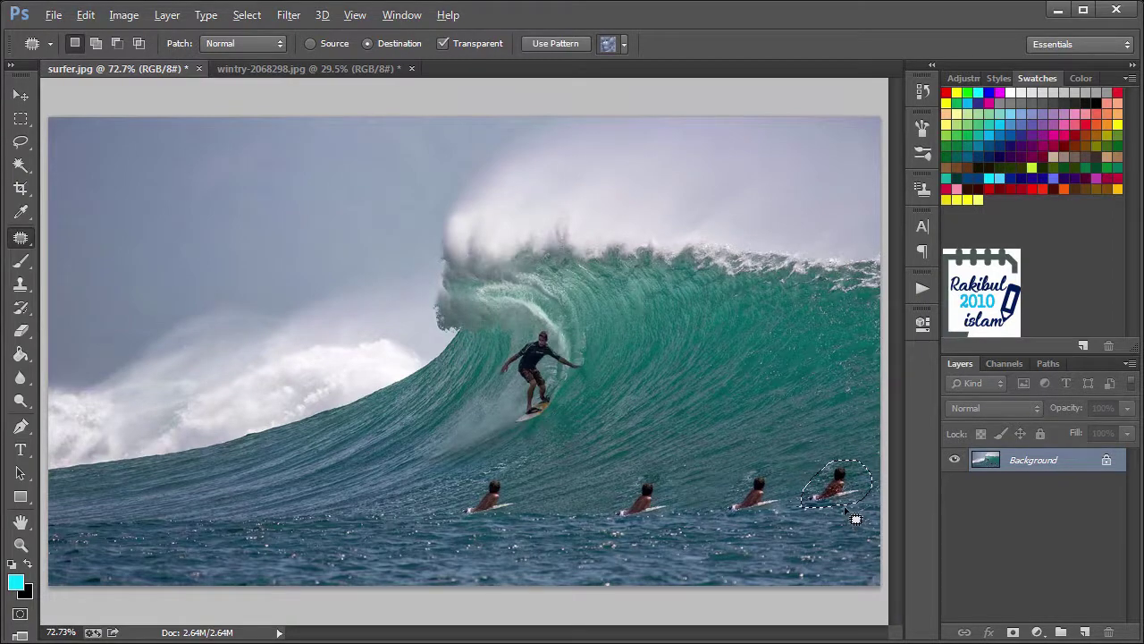
scroll(845, 512, "up", 1)
scroll(832, 497, "up", 1)
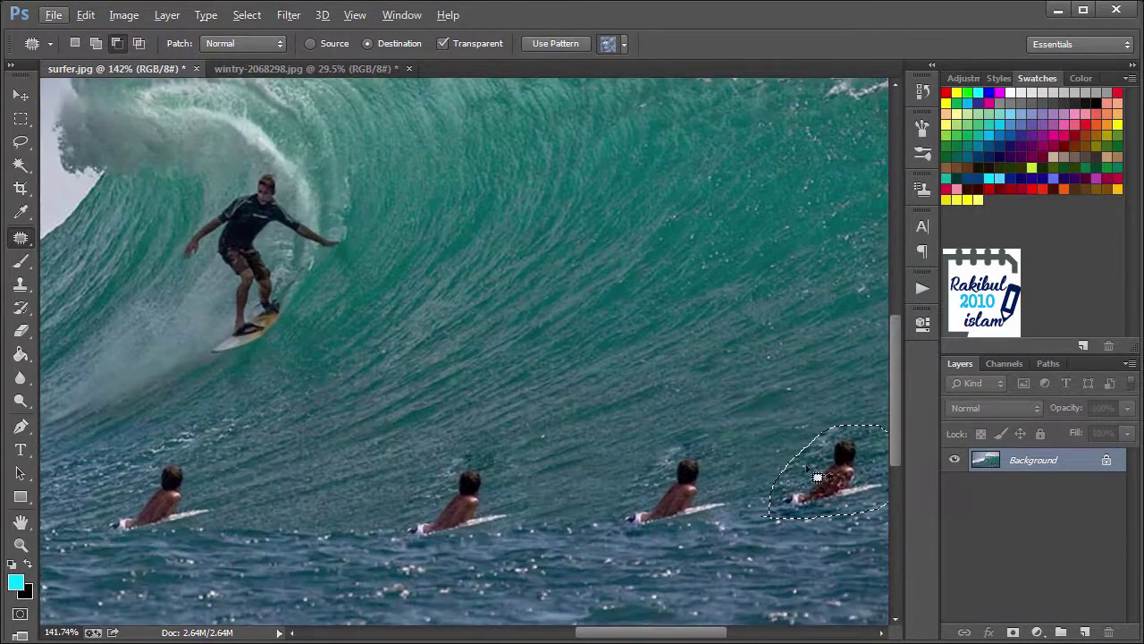
scroll(693, 487, "down", 2)
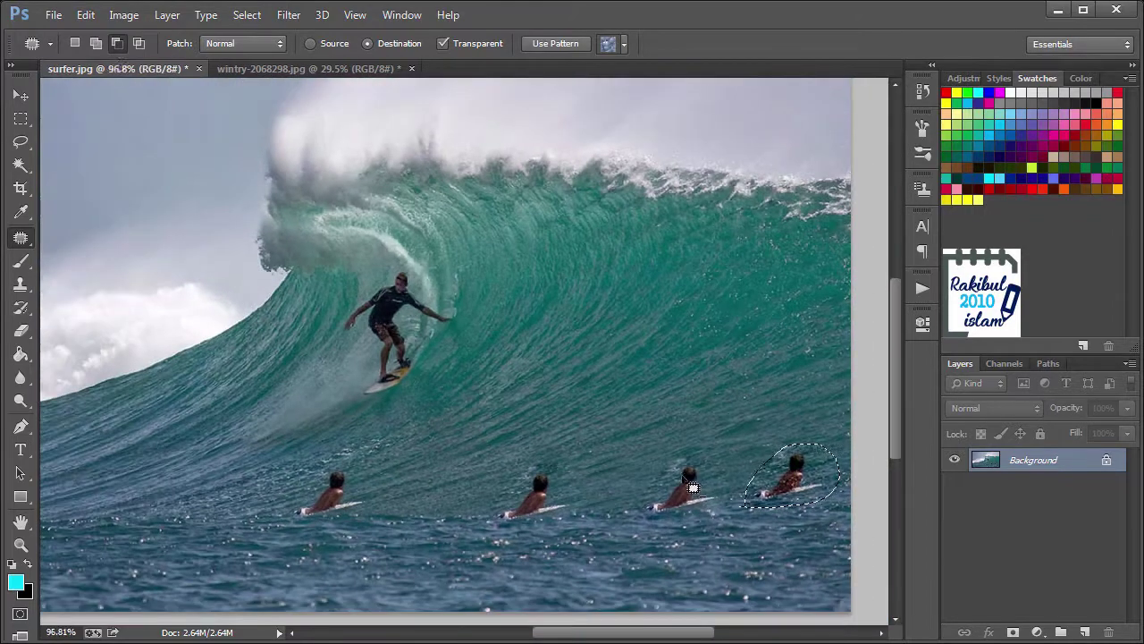
scroll(679, 484, "down", 1)
scroll(573, 456, "down", 1)
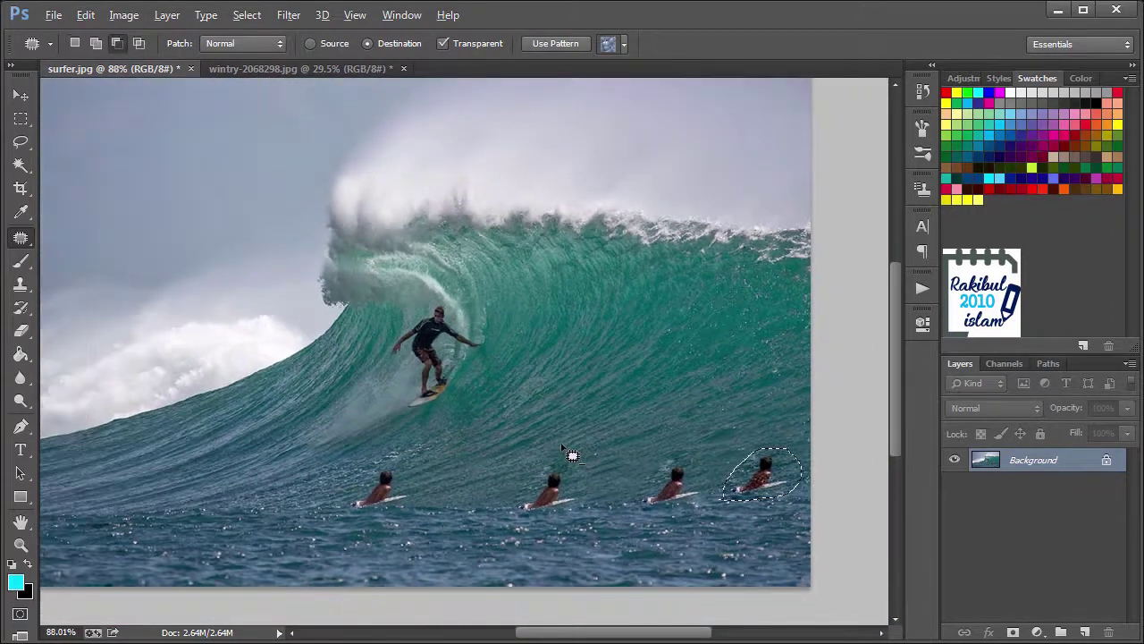
key("ctrl+d")
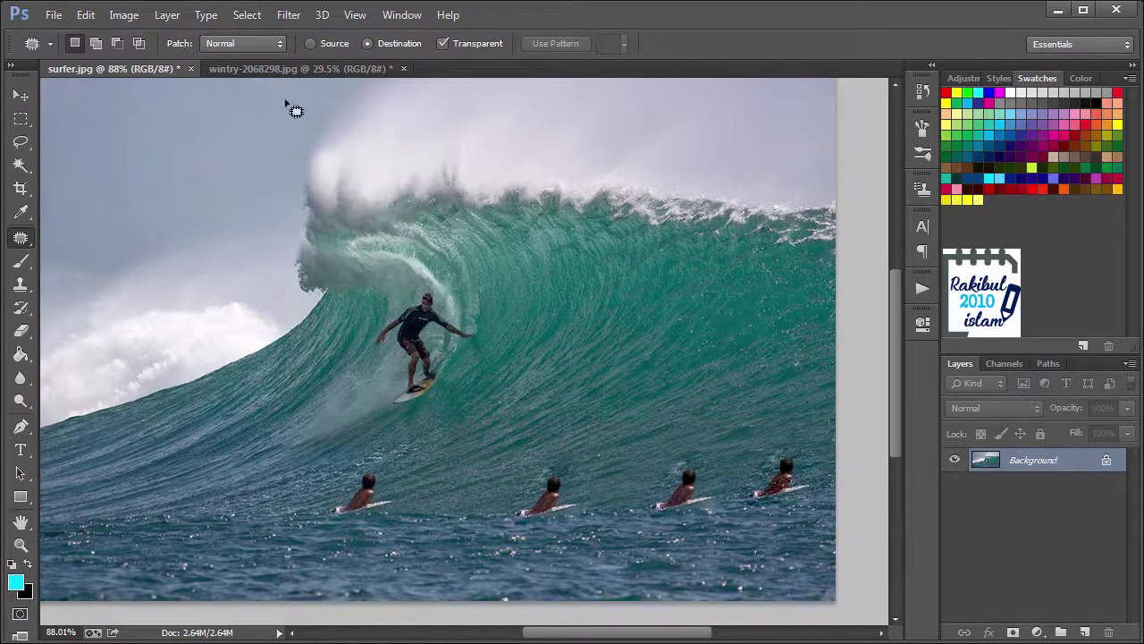
- Remove the leftmost swimmer on a new layer using the Patch tool's Content-Aware mode, and clear the selection
left_click(245, 39)
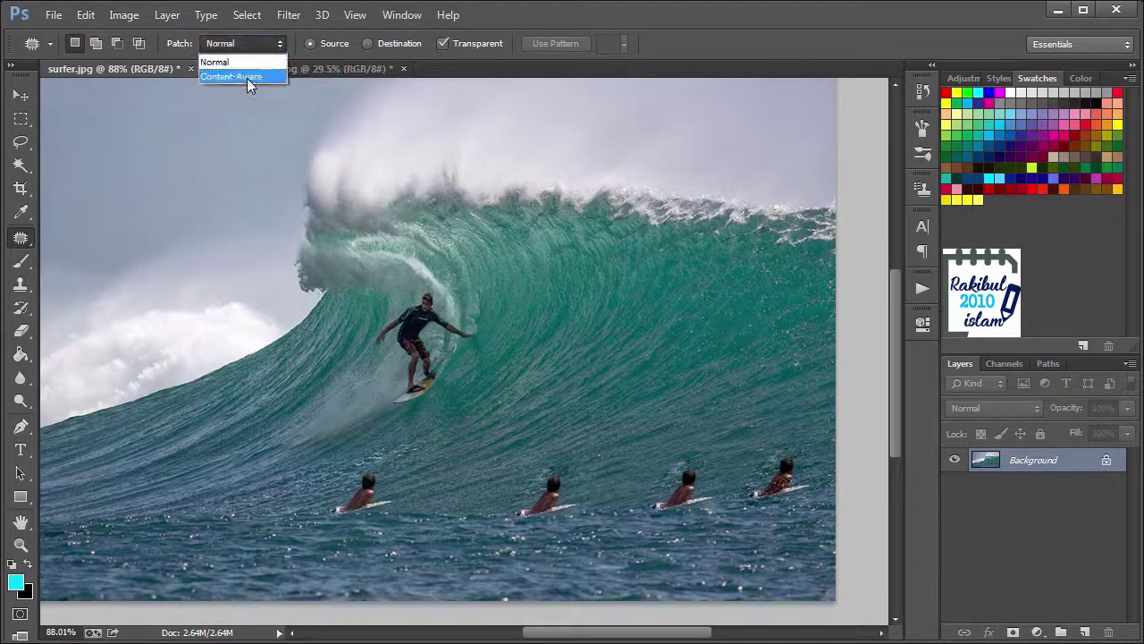
left_click(247, 78)
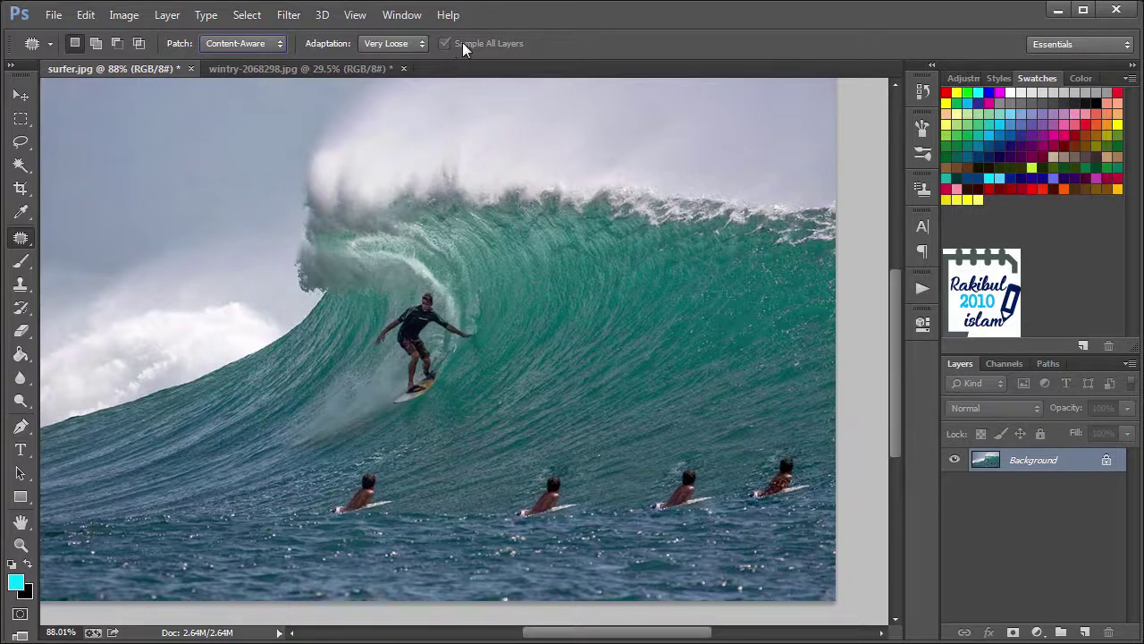
left_click(1083, 632)
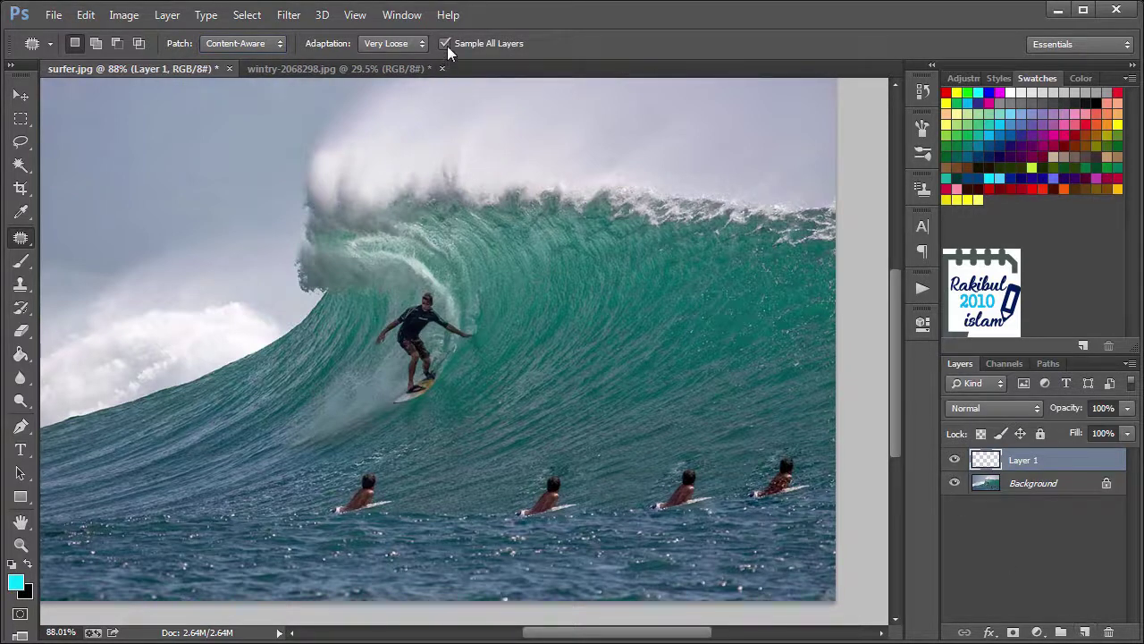
mouse_move(386, 512)
left_mouse_down()
mouse_move(327, 518)
mouse_move(325, 502)
mouse_move(372, 459)
mouse_move(405, 477)
mouse_move(398, 508)
mouse_move(374, 514)
mouse_move(401, 495)
mouse_move(460, 493)
left_mouse_up()
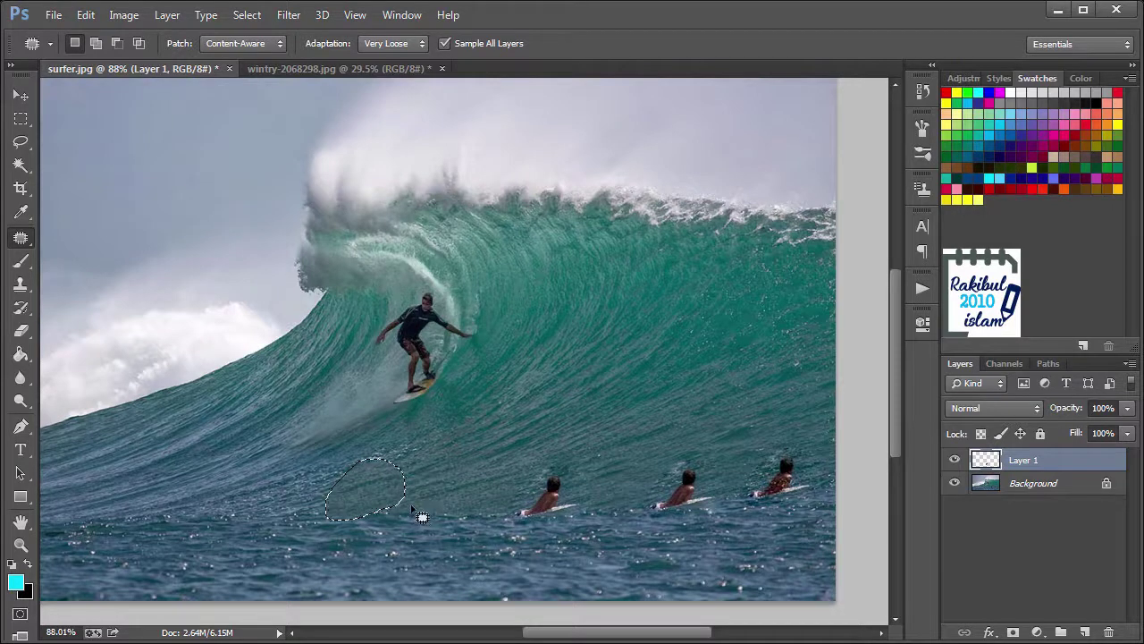
key("ctrl+d")
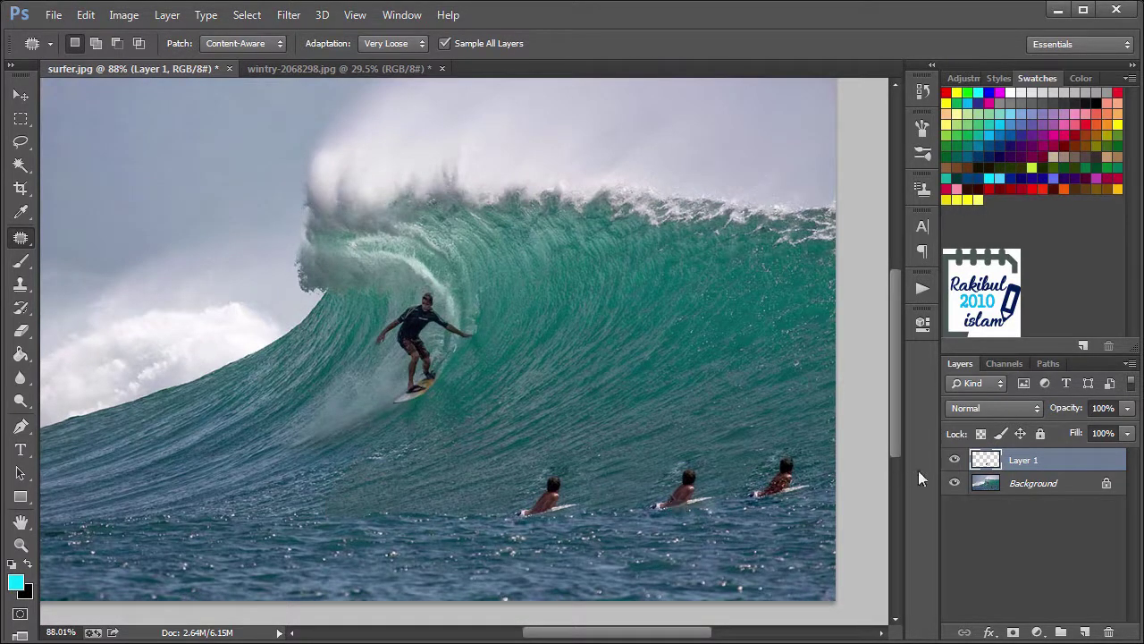
- Compare the image with and without Layer 1's patch and check the available Adaptation options
left_click(955, 459)
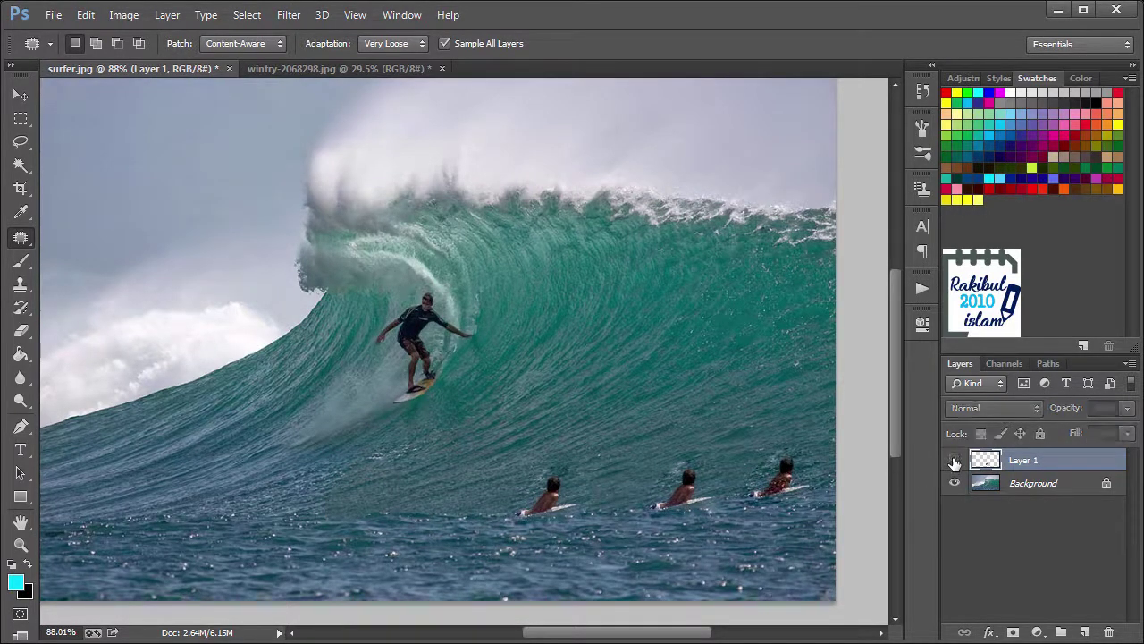
left_click(955, 459)
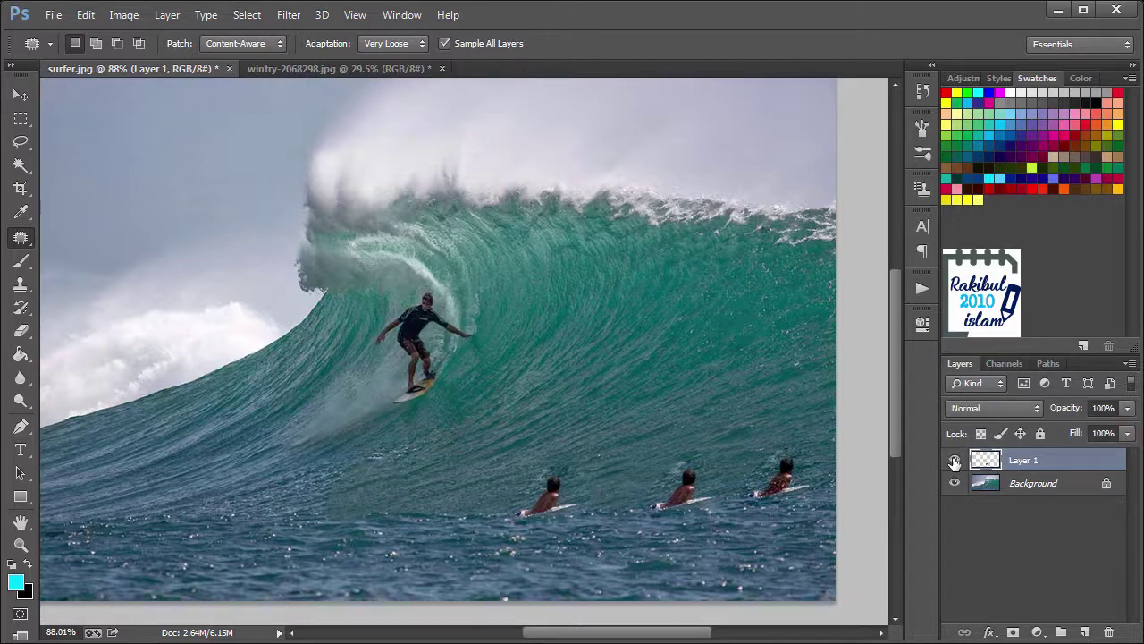
left_click(954, 459)
left_click(955, 460)
left_click(389, 45)
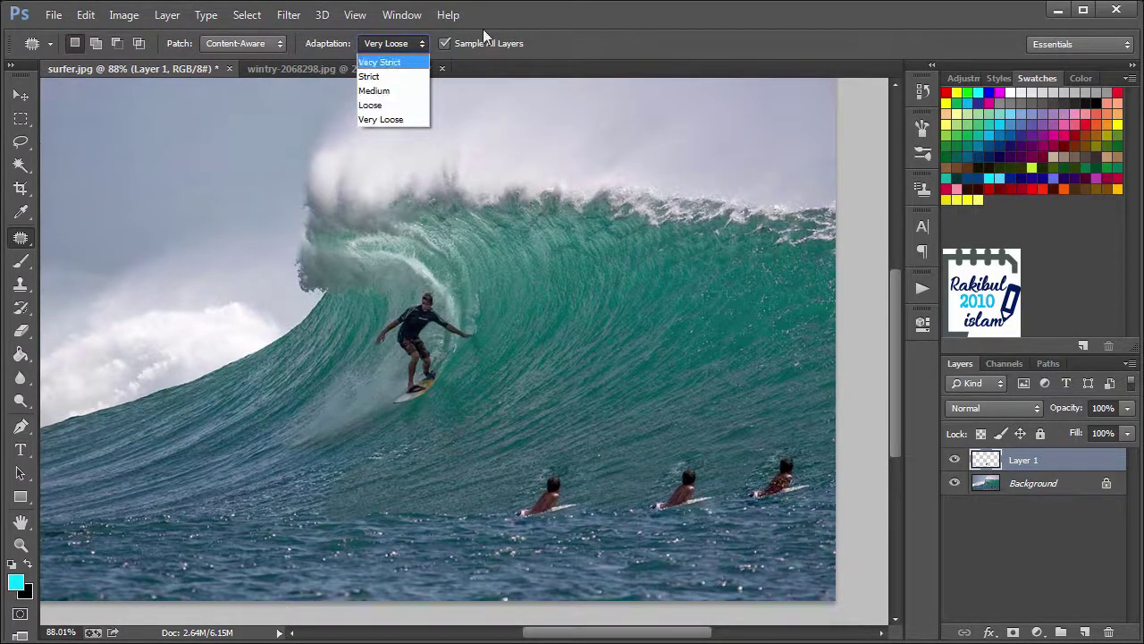
left_click(435, 256)
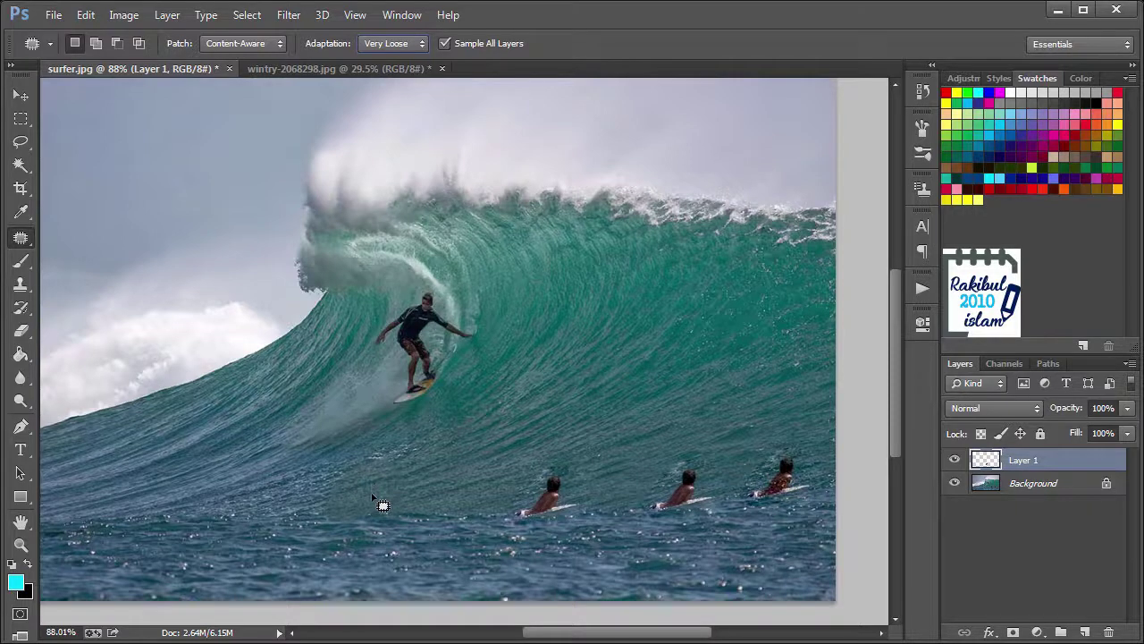
- Switch to the Content-Aware Move tool and replace the patched Layer 1 with a new empty layer
right_click(21, 237)
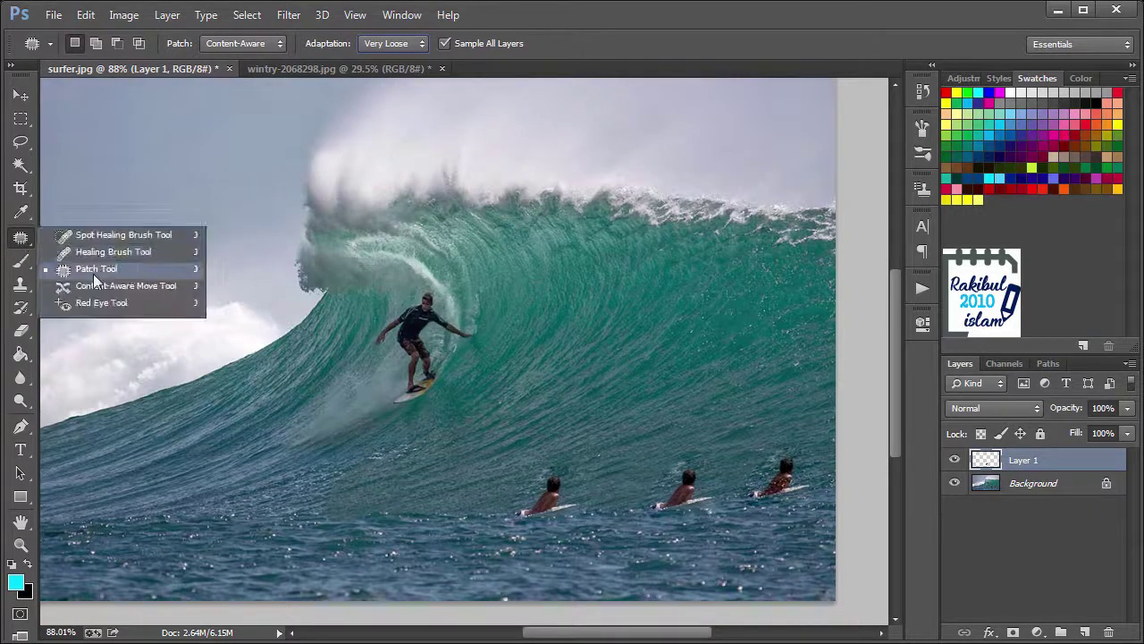
left_click(148, 285)
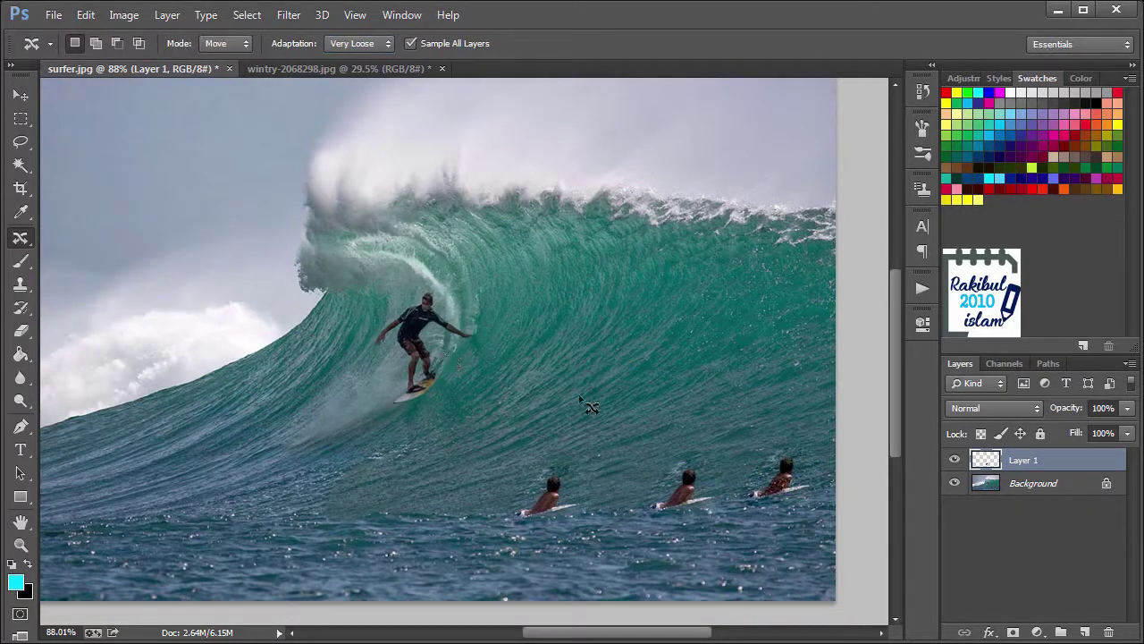
scroll(467, 376, "up", 1)
scroll(467, 376, "up", 1)
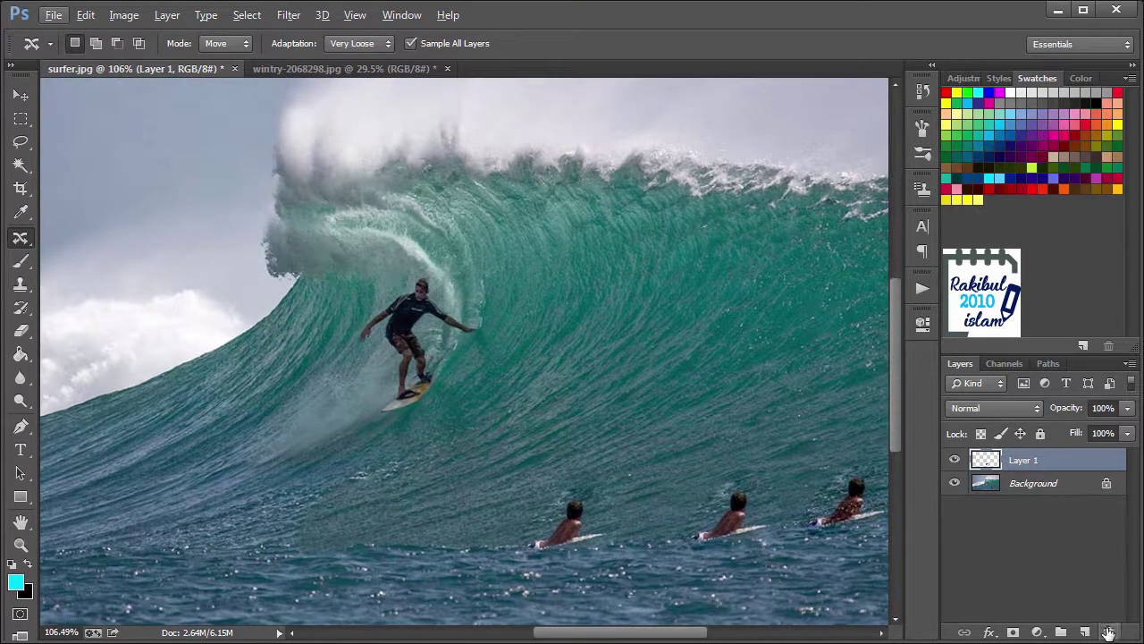
left_click_drag(1107, 632, 1107, 632)
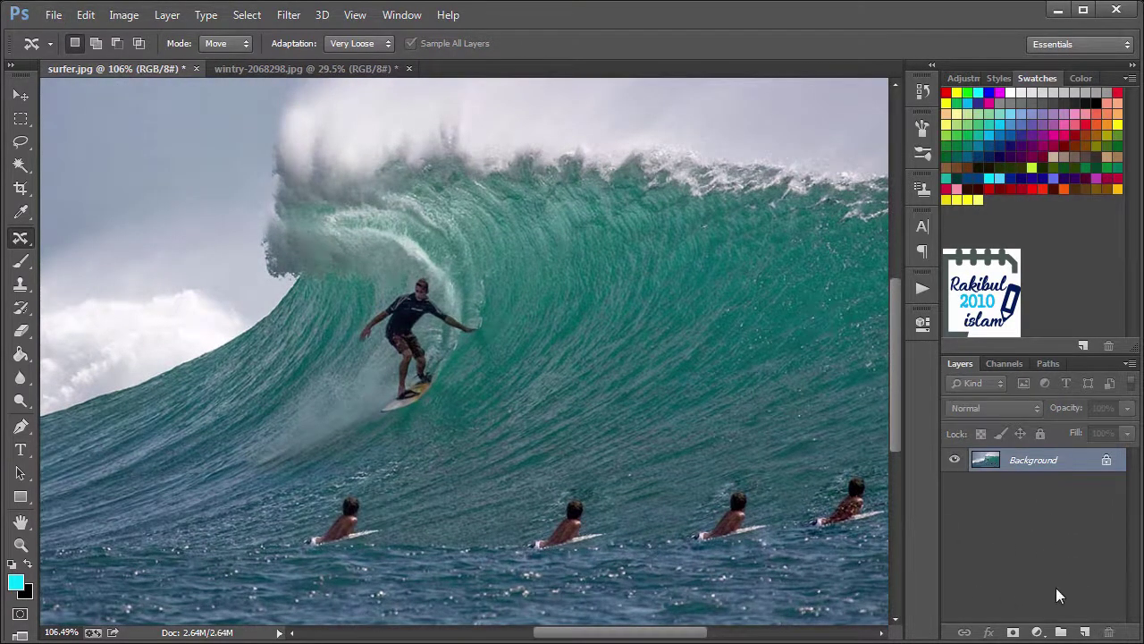
left_click(1086, 632)
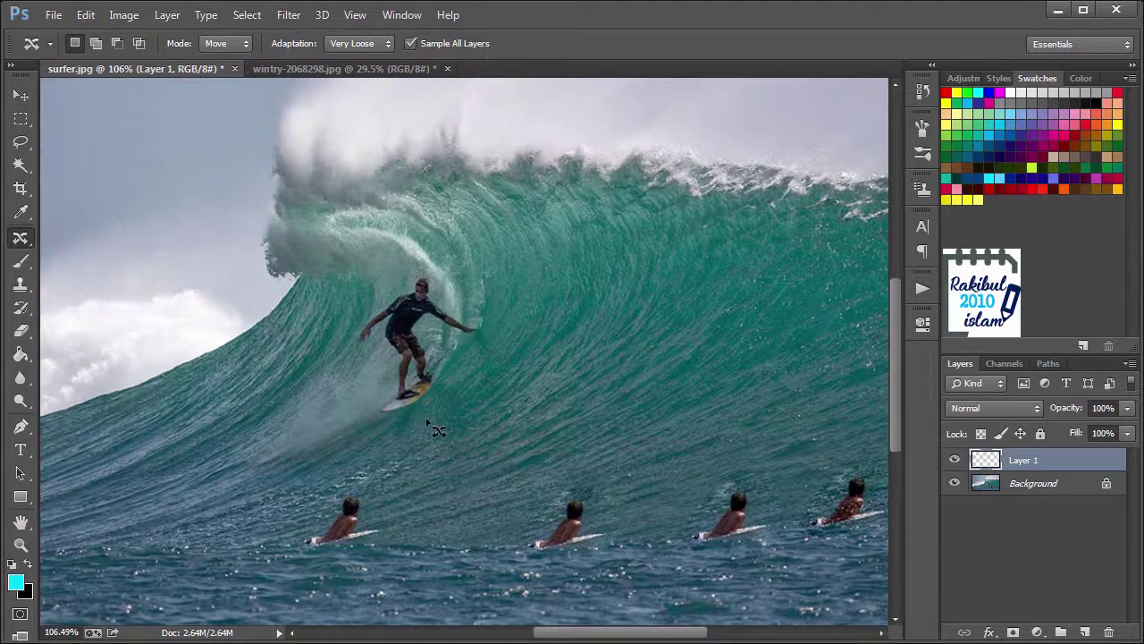
- Outline the standing surfer and his board and move him to the right along the wave in Move mode
mouse_move(416, 414)
left_mouse_down()
mouse_move(364, 429)
mouse_move(362, 402)
mouse_move(380, 373)
mouse_move(347, 347)
mouse_move(388, 265)
mouse_move(423, 247)
mouse_move(489, 313)
mouse_move(487, 341)
mouse_move(438, 395)
left_mouse_up()
left_click_drag(399, 429, 399, 429)
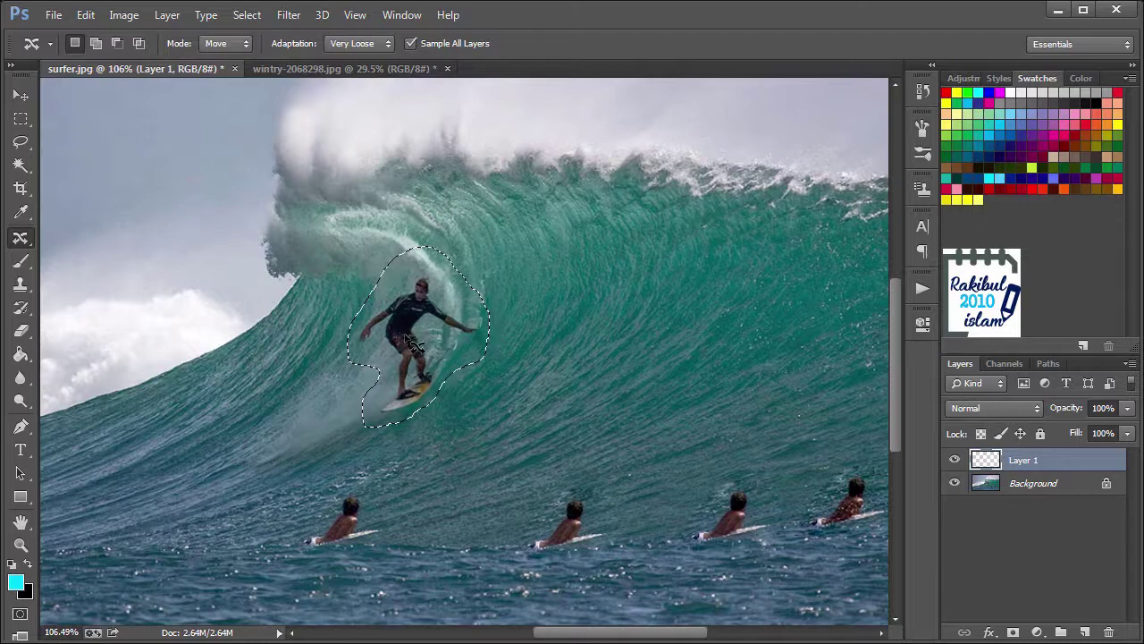
left_click_drag(408, 338, 561, 321)
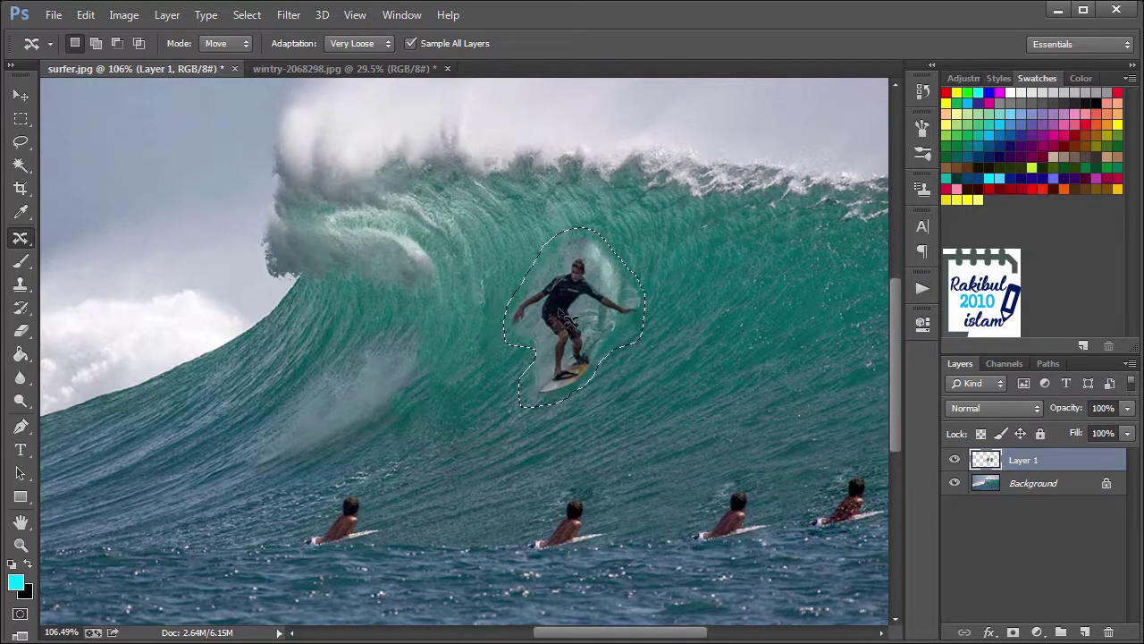
- Try the Strict and Loose adaptations on the moved surfer and set Adaptation back to Very Loose
scroll(580, 315, "up", 2)
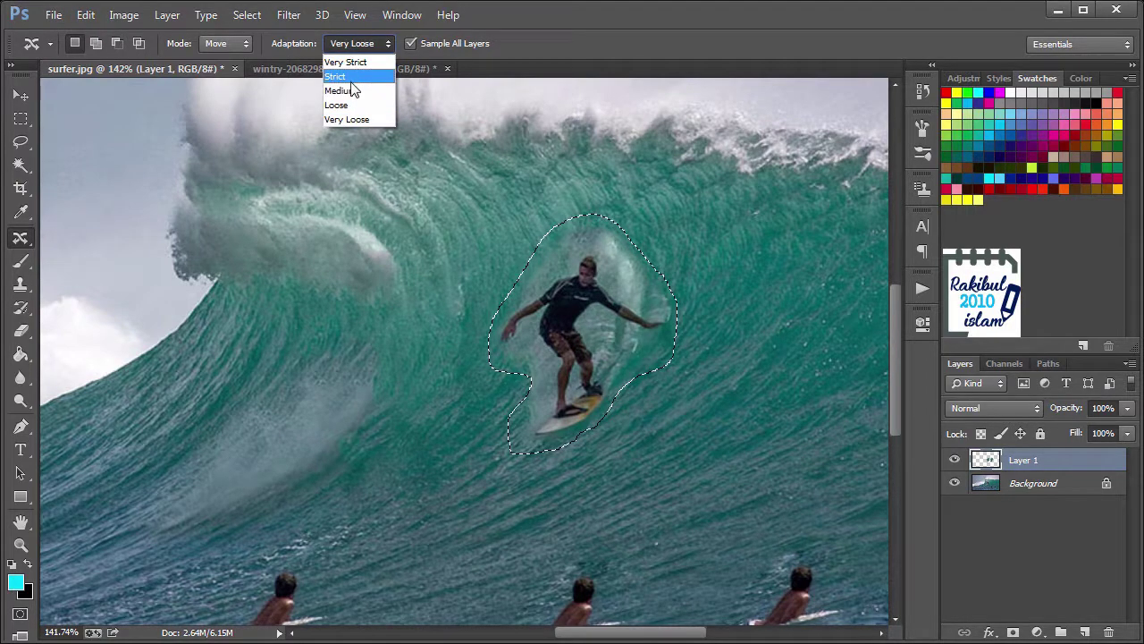
left_click(348, 78)
left_click(346, 46)
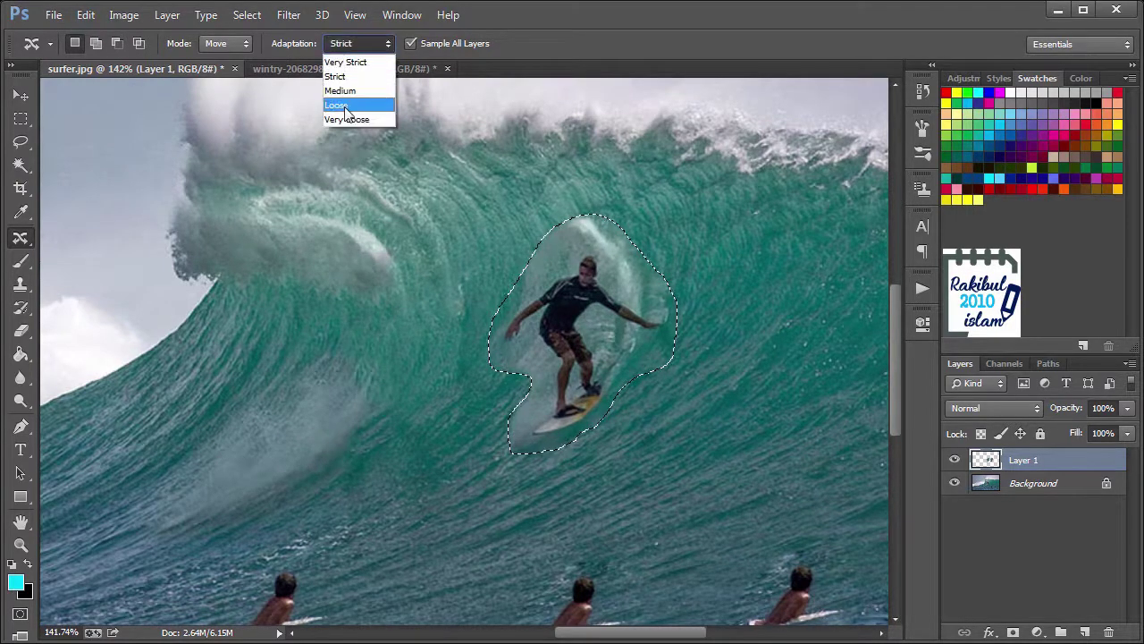
left_click(345, 105)
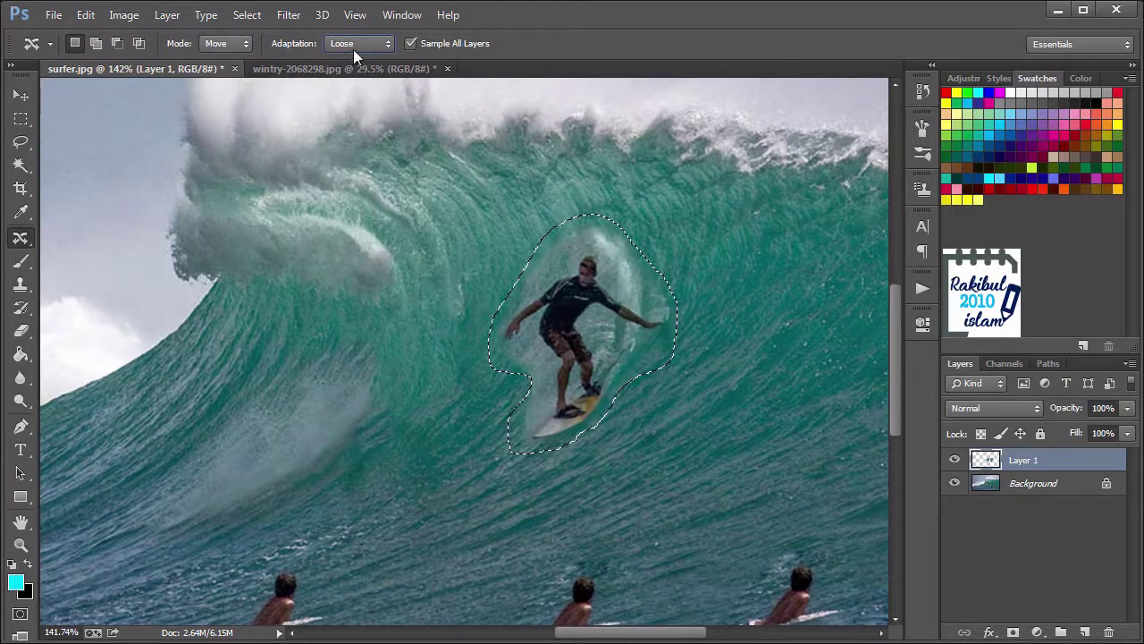
left_click(353, 46)
left_click(349, 120)
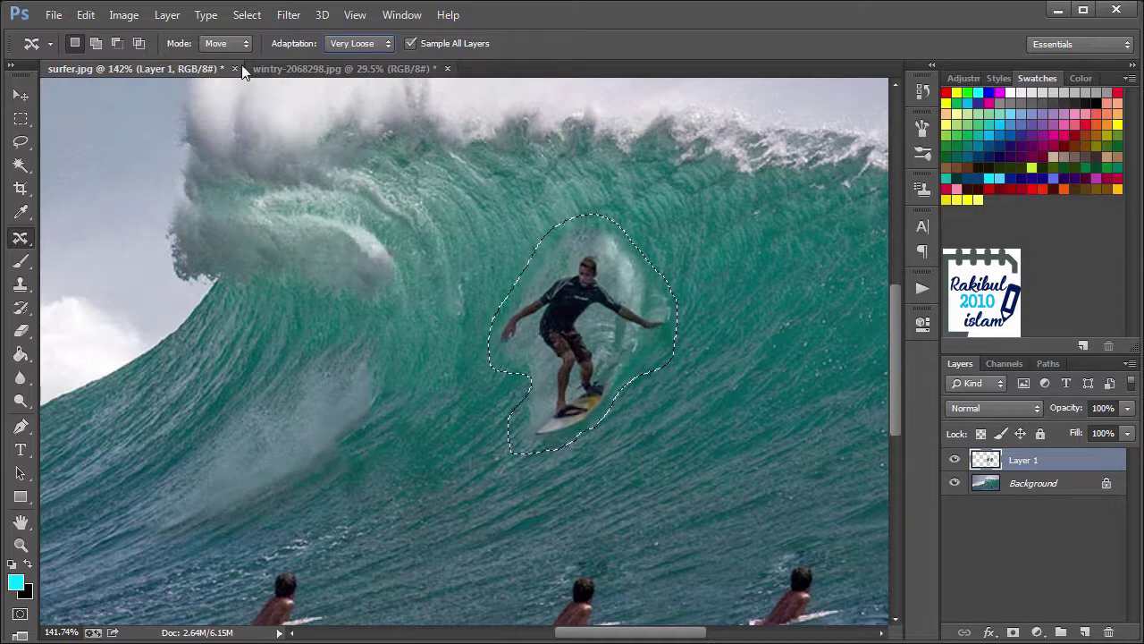
- Set the Content-Aware Move mode to Extend and duplicate the selected surfer farther right on the wave
left_click(217, 45)
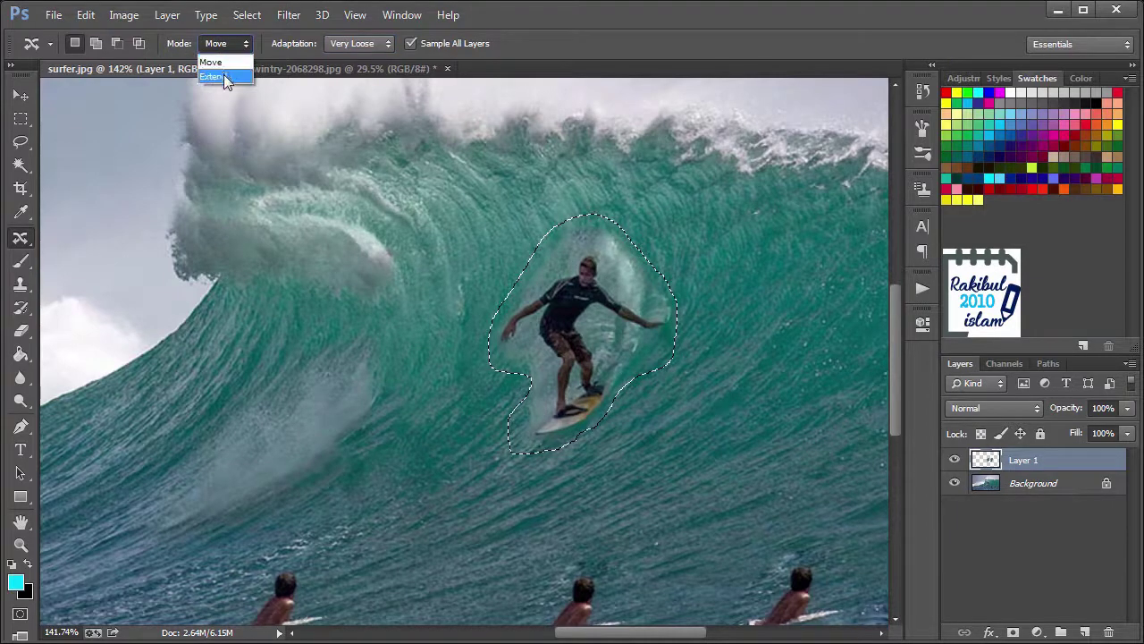
left_click(223, 76)
scroll(617, 367, "right", 5)
scroll(616, 366, "up", 1)
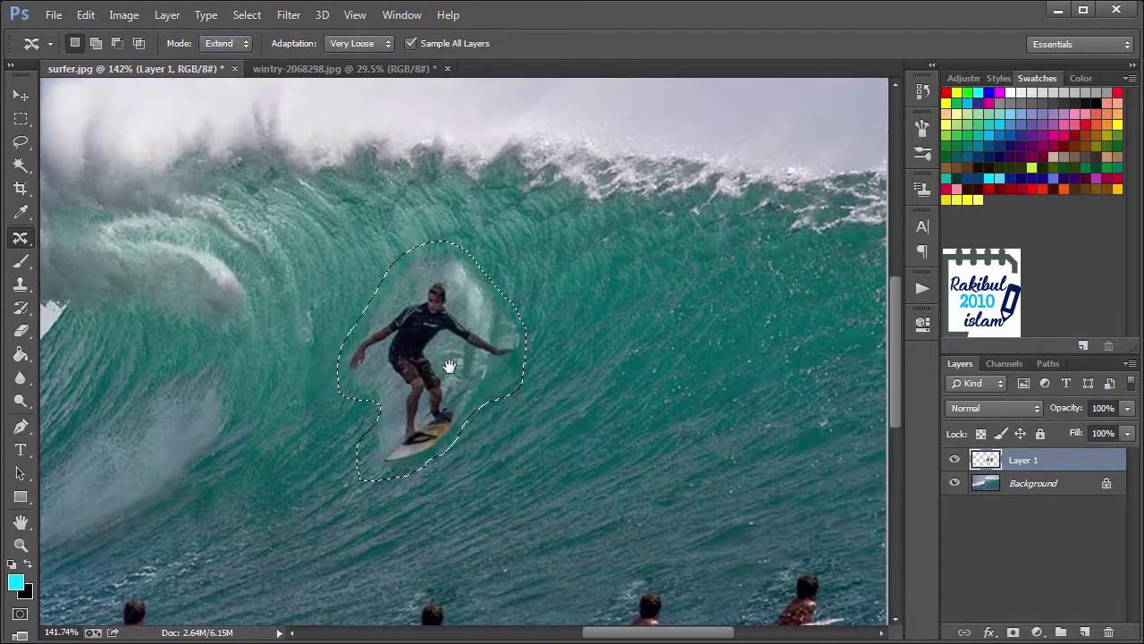
left_click_drag(427, 366, 623, 342)
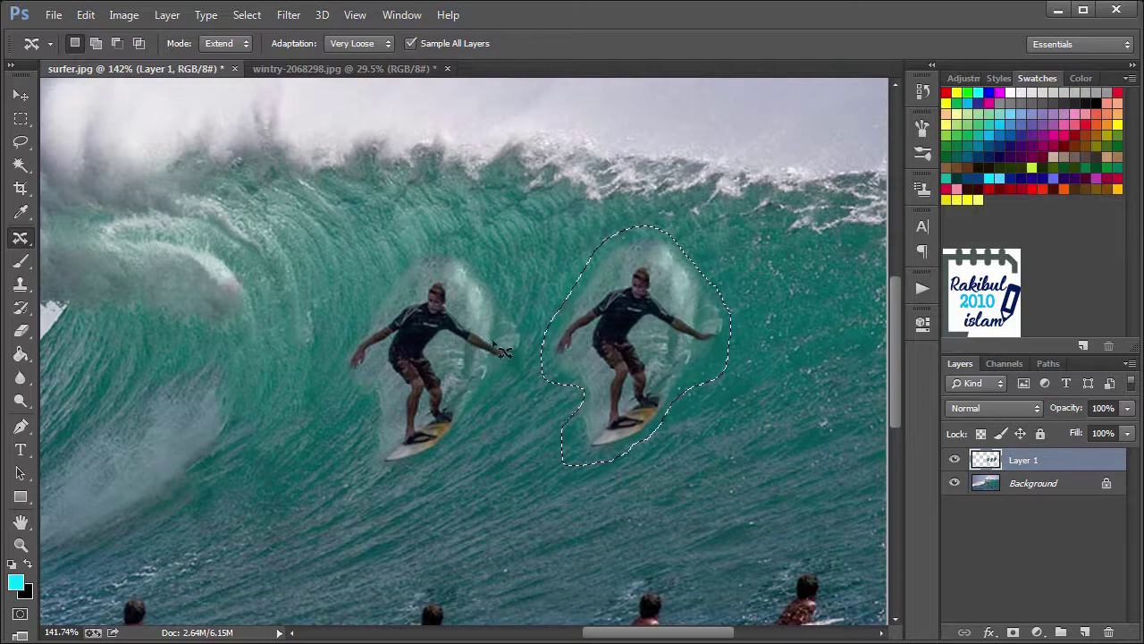
- Deselect the duplicated surfer and switch to the Patch tool
scroll(597, 329, "down", 2)
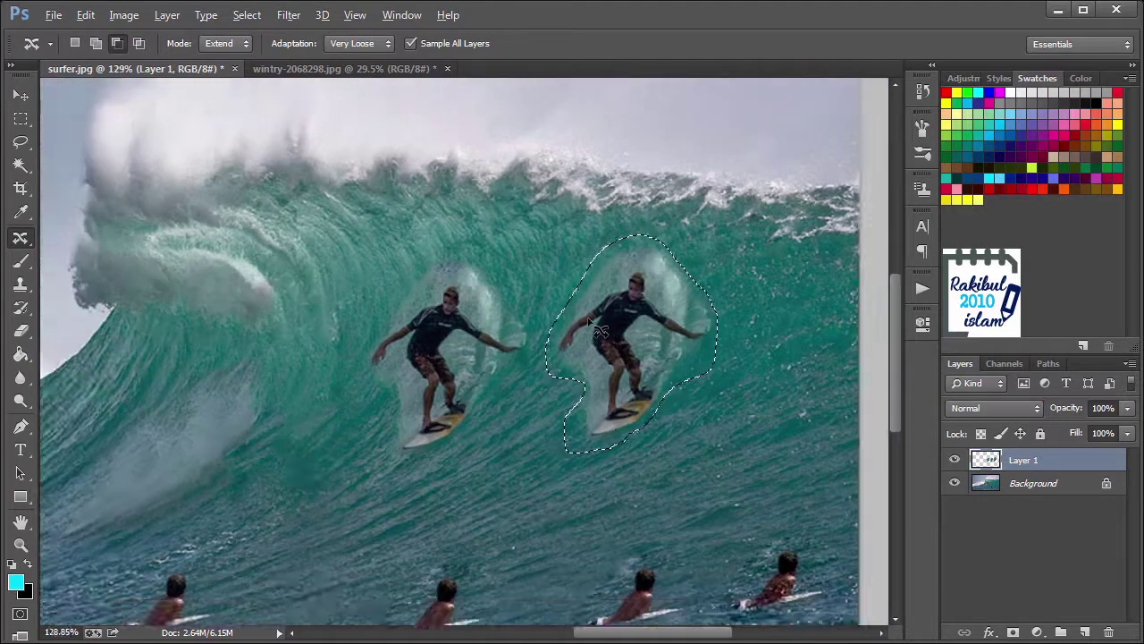
scroll(597, 329, "up", 1)
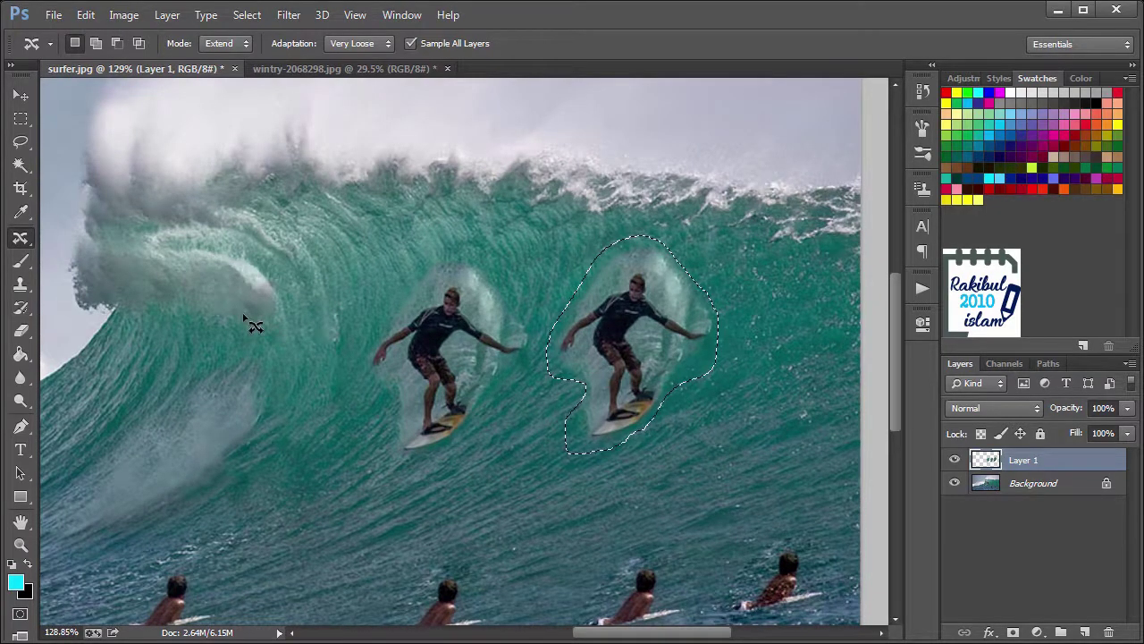
key("ctrl+d")
right_click(22, 238)
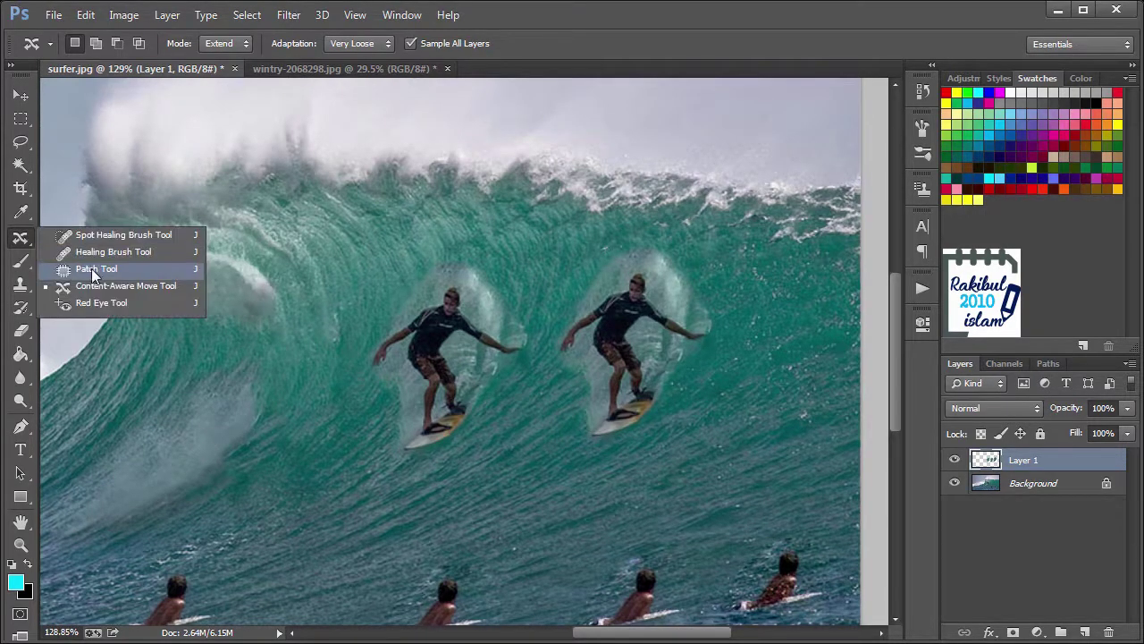
left_click(89, 265)
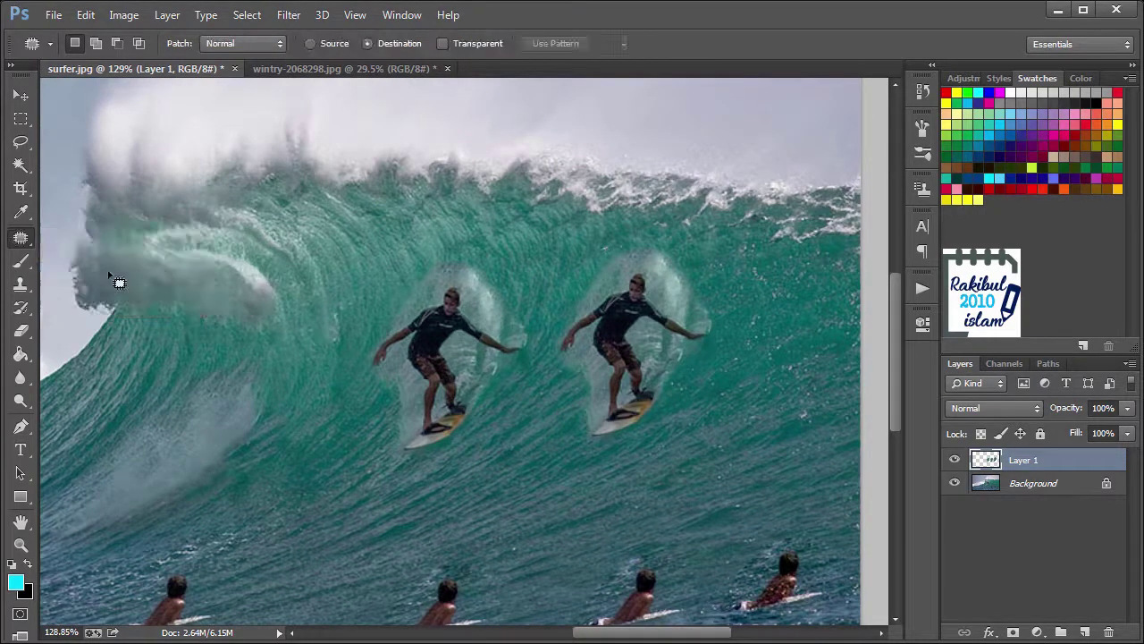
- Hide Layer 1 and outline the original surfer and his board with the Patch tool
left_click(955, 460)
mouse_move(174, 378)
left_mouse_down()
mouse_move(265, 310)
mouse_move(326, 320)
mouse_move(353, 360)
mouse_move(300, 409)
mouse_move(296, 453)
mouse_move(248, 474)
mouse_move(204, 479)
mouse_move(174, 428)
mouse_move(173, 394)
left_mouse_up()
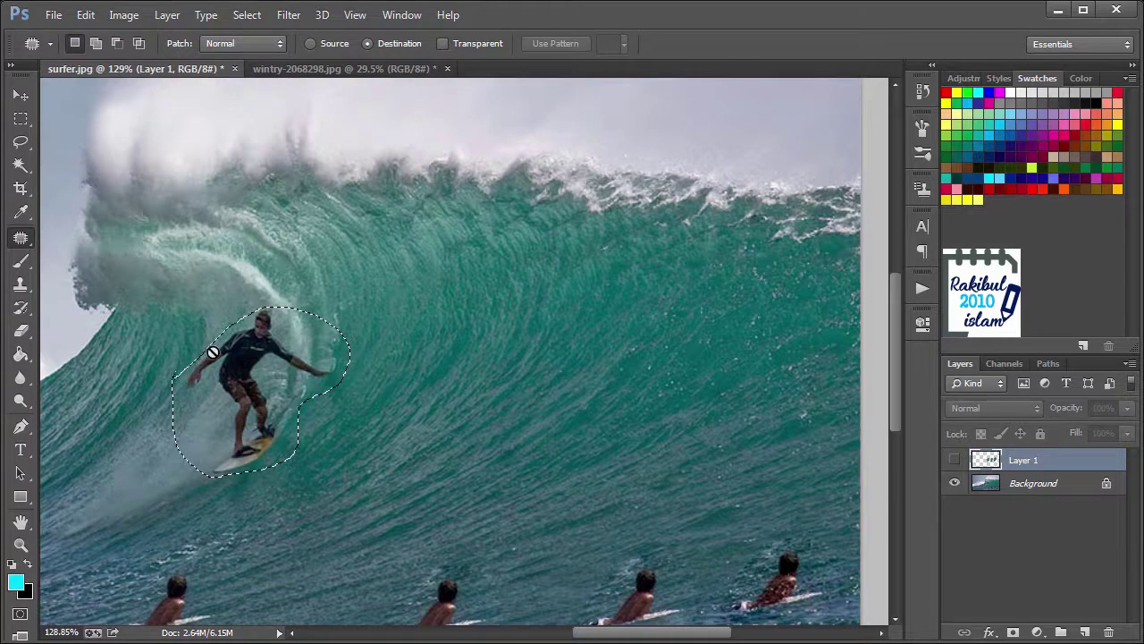
left_click(955, 459)
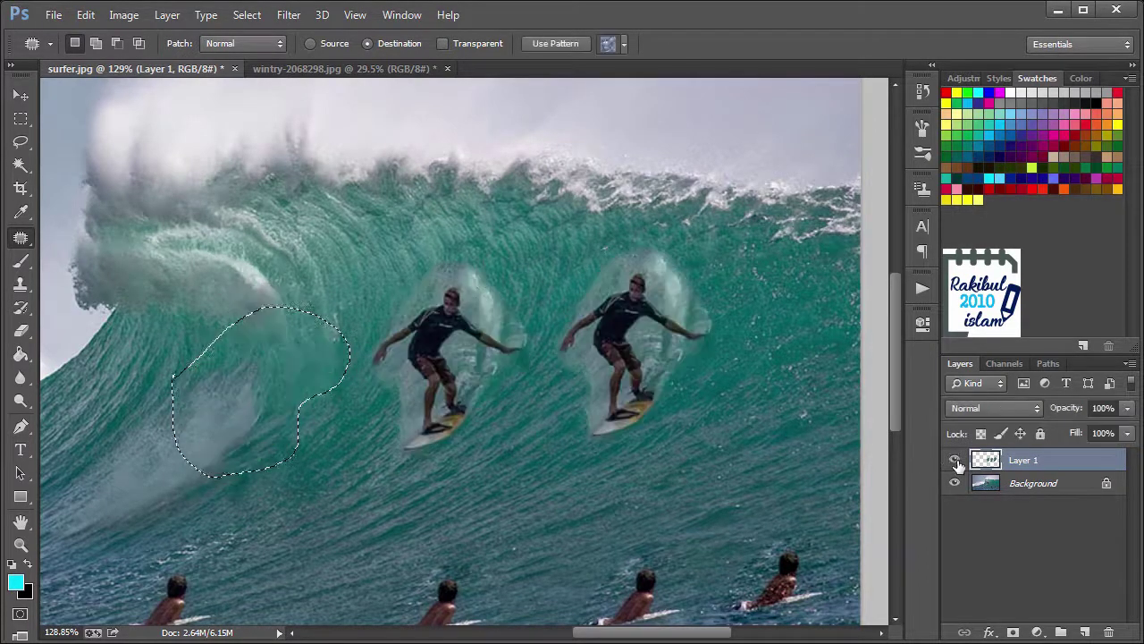
left_click(955, 459)
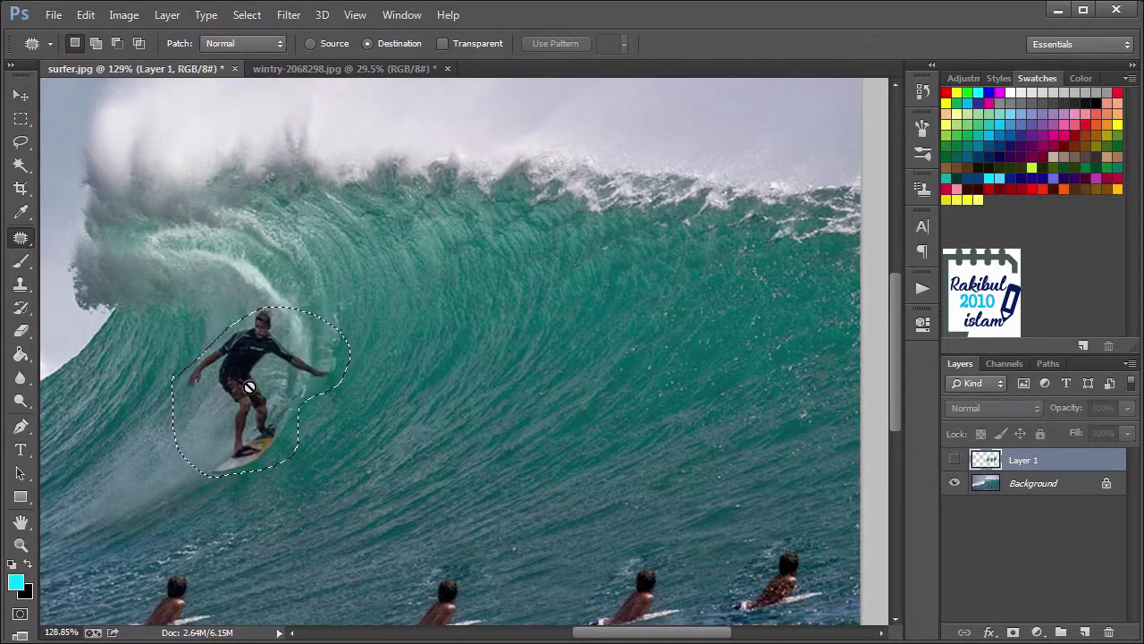
- On the Background layer, patch a copy of the outlined surfer onto the far right of the wave in Destination mode, with Layer 1 shown again
left_click(1008, 481)
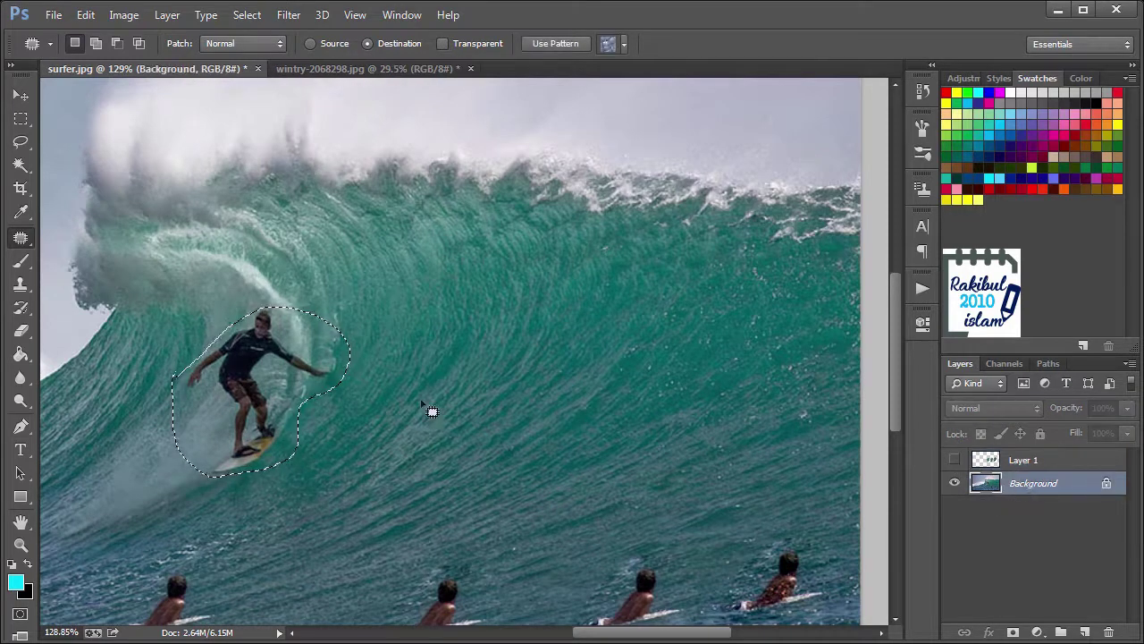
left_click_drag(252, 376, 758, 385)
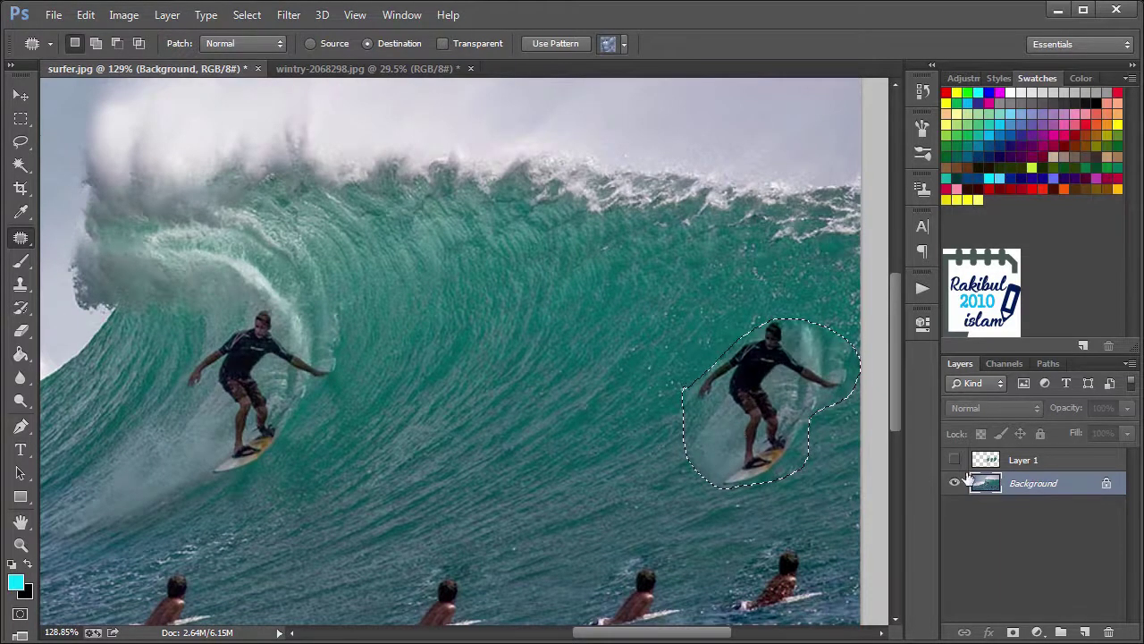
left_click(955, 460)
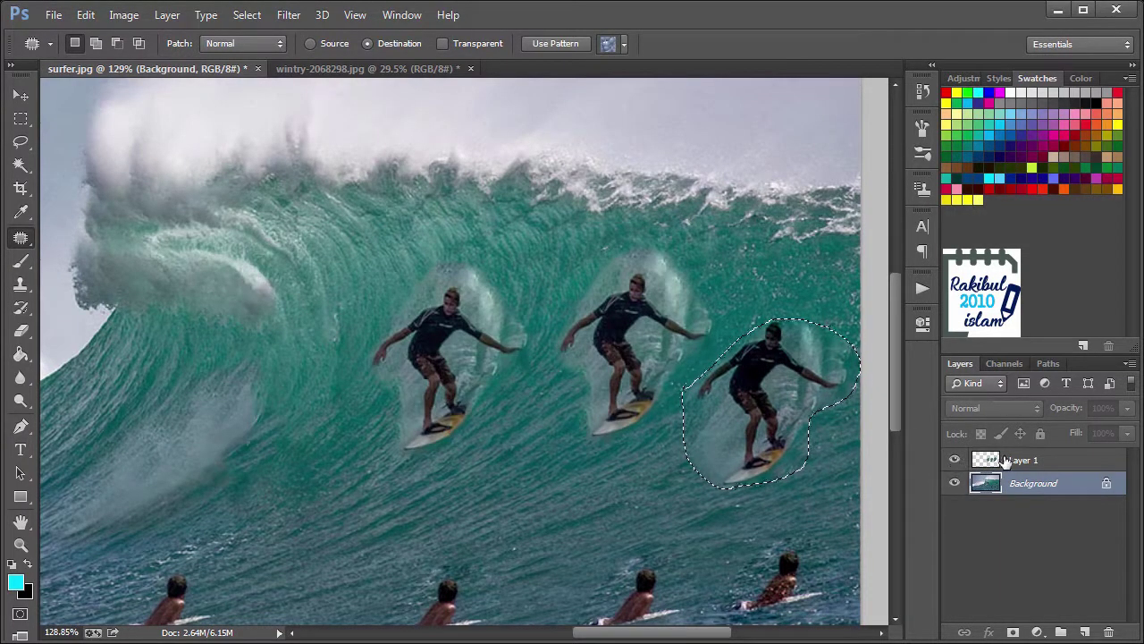
key("ctrl+d")
- Compare how the Patch tool copy and the two Content-Aware Move surfers blend into the surrounding wave
scroll(715, 377, "up", 3)
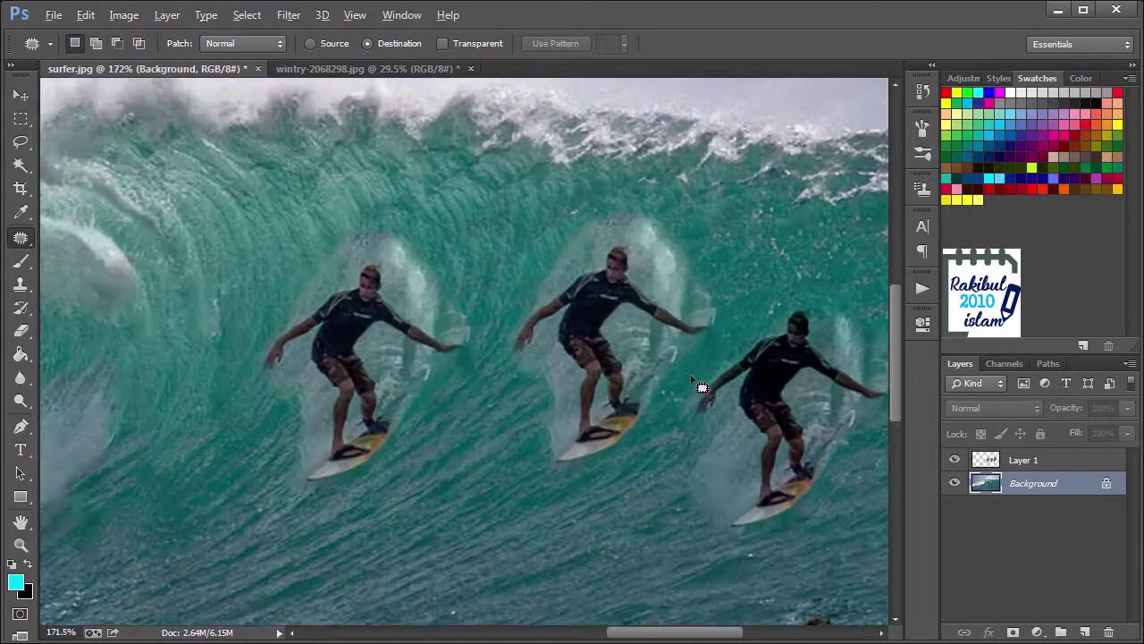
scroll(524, 404, "right", 3)
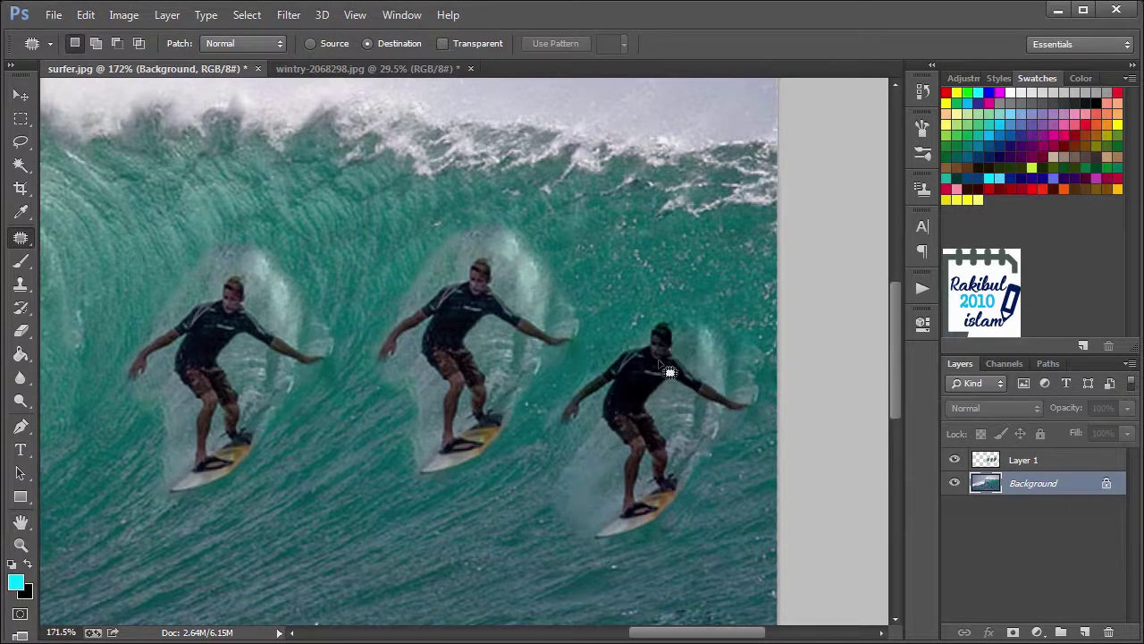
key("alt")
scroll(407, 494, "down", 1)
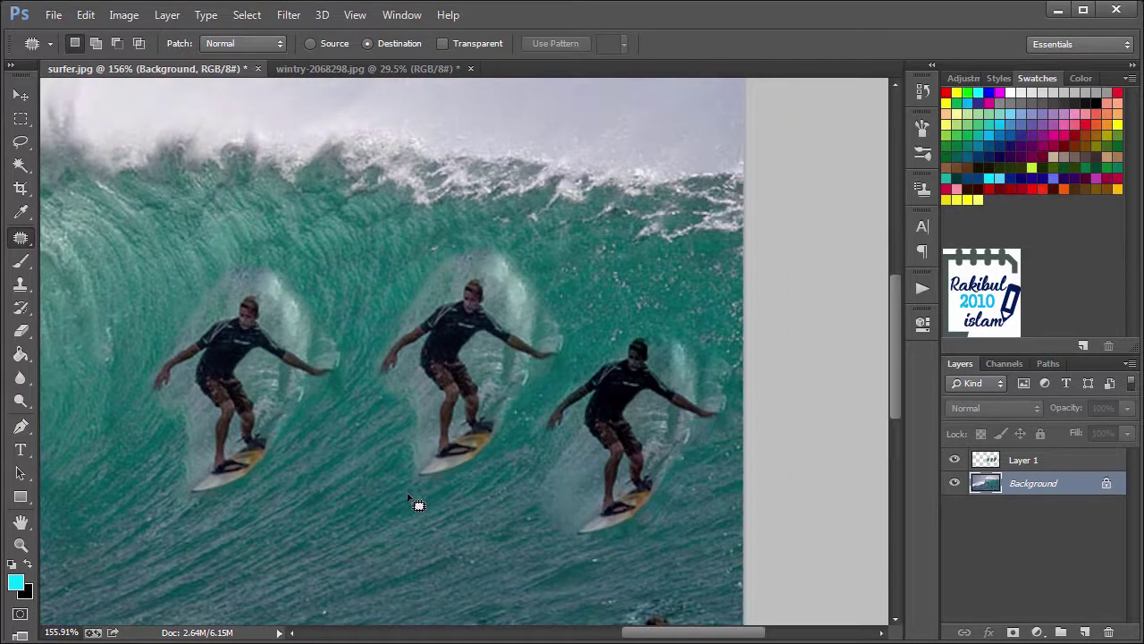
scroll(417, 503, "down", 2)
left_click_drag(371, 506, 455, 479)
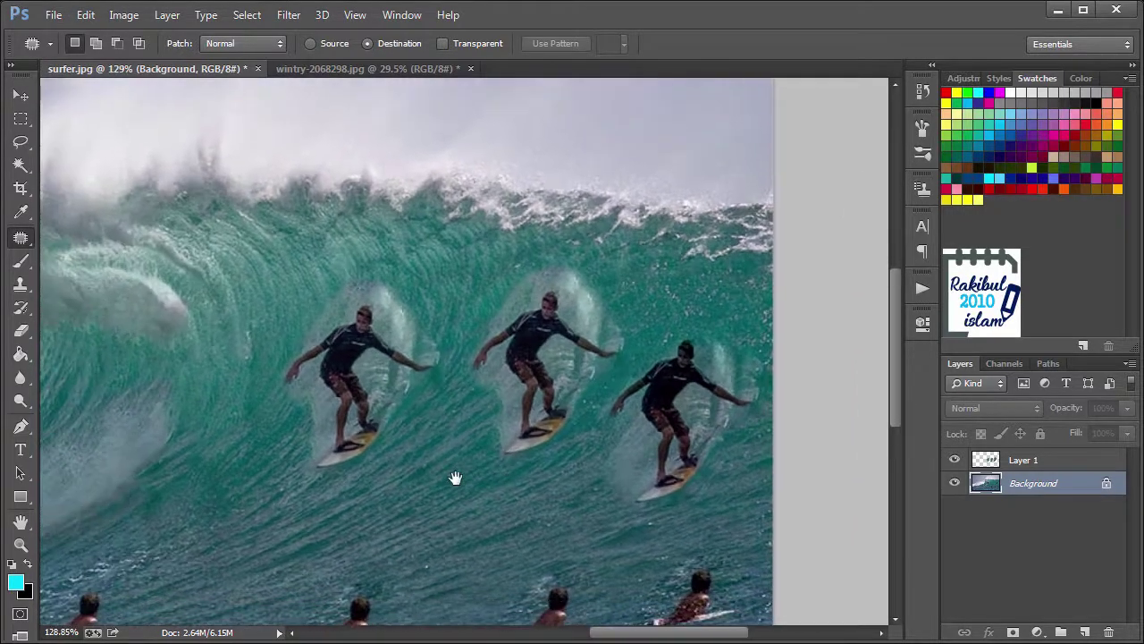
scroll(509, 469, "up", 2)
key("shift+j")
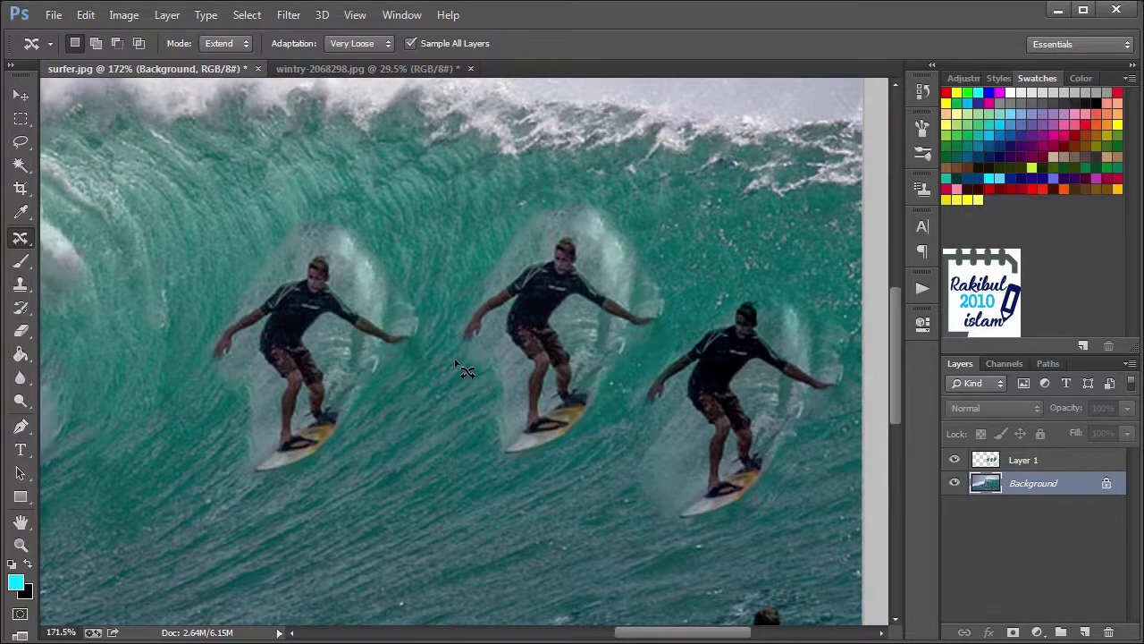
scroll(464, 371, "down", 5)
scroll(487, 404, "up", 2)
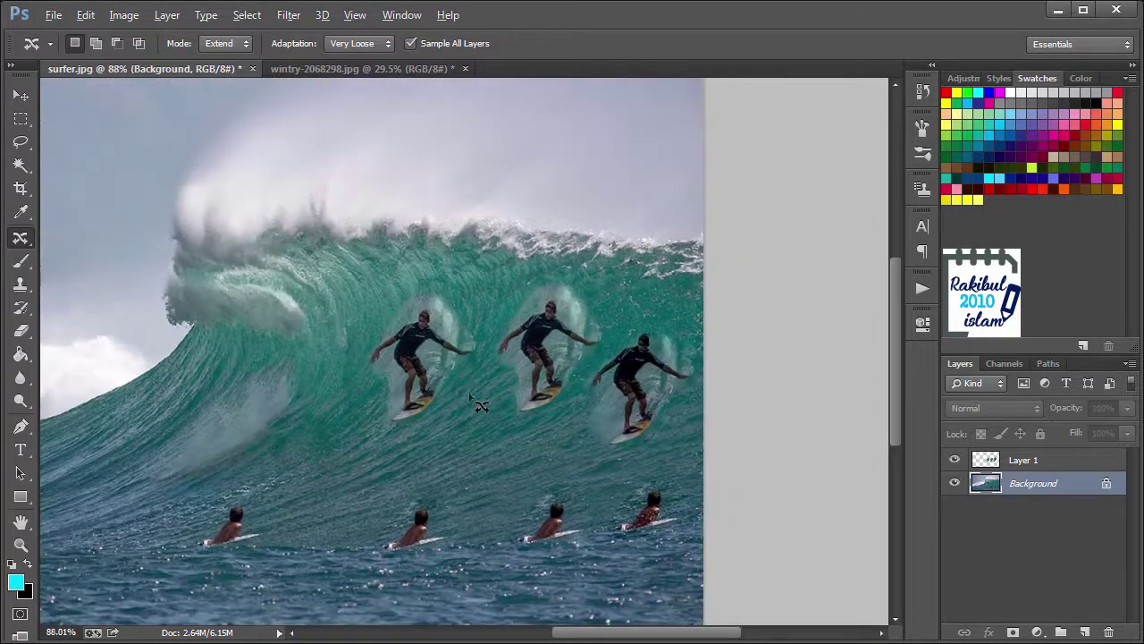
scroll(565, 420, "down", 1)
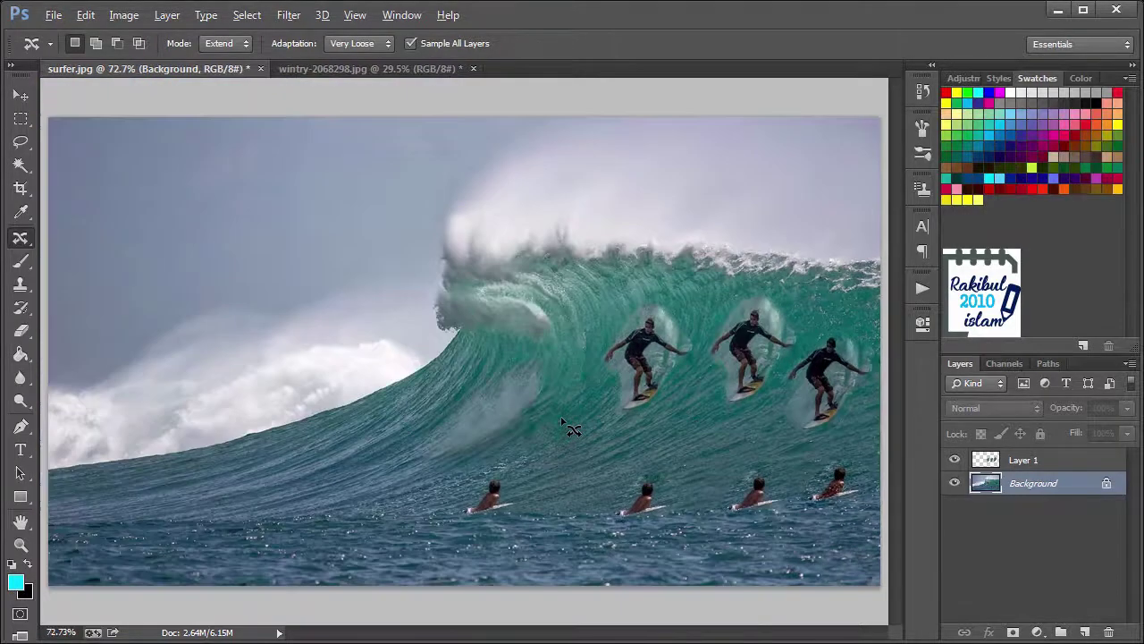
key("alt")
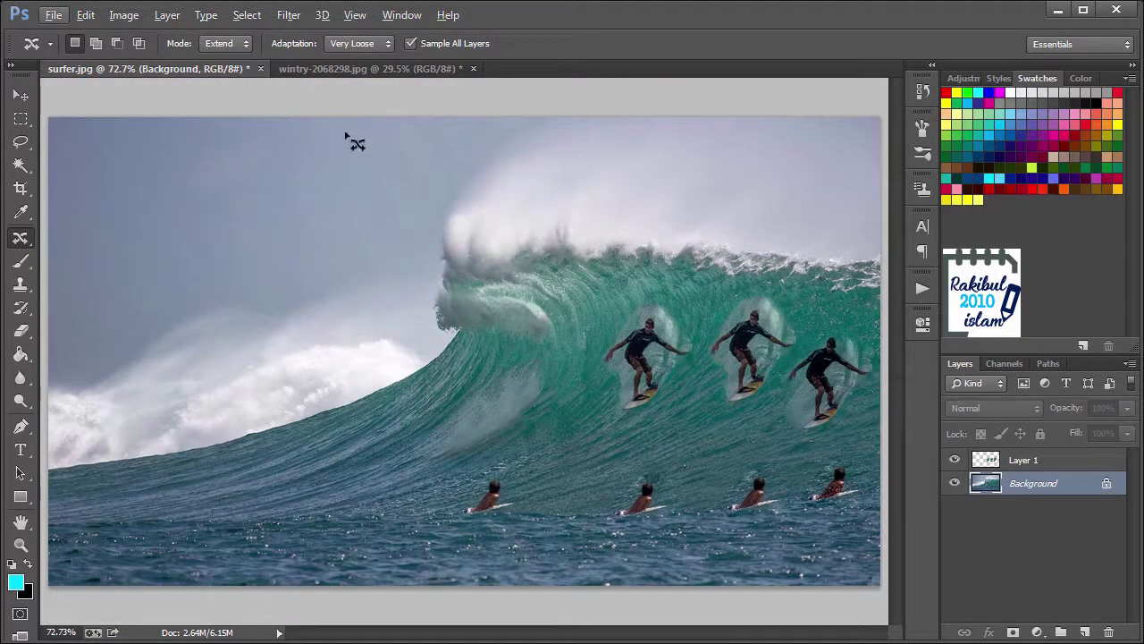
- Switch to the wintry-2068298.jpg document with the Patch tool active and set the patch to Source
right_click(20, 238)
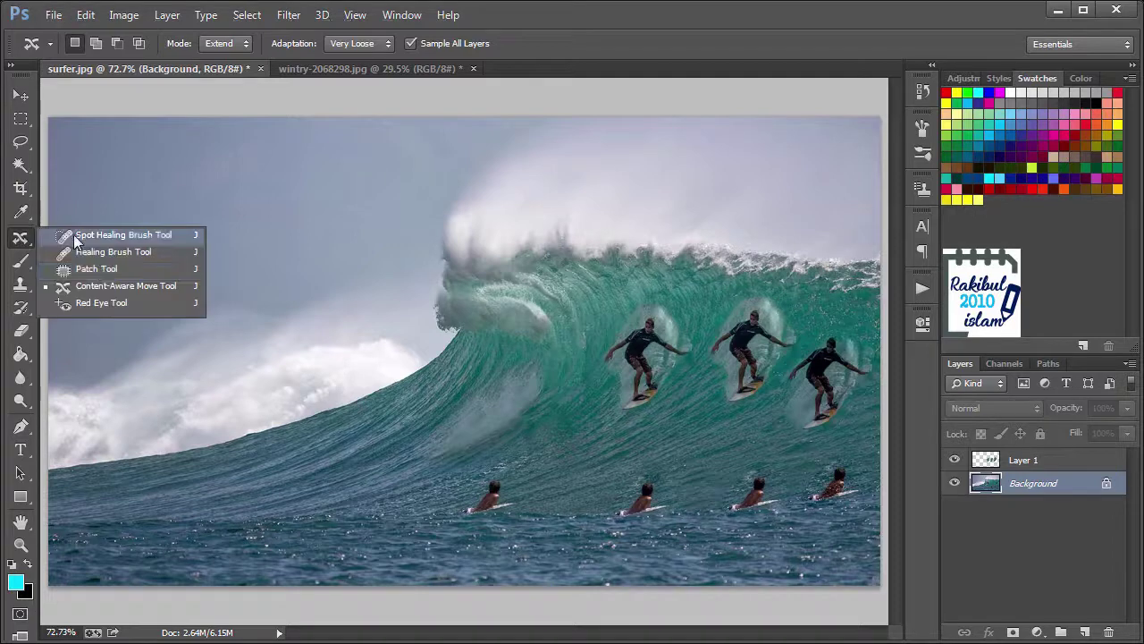
left_click(98, 271)
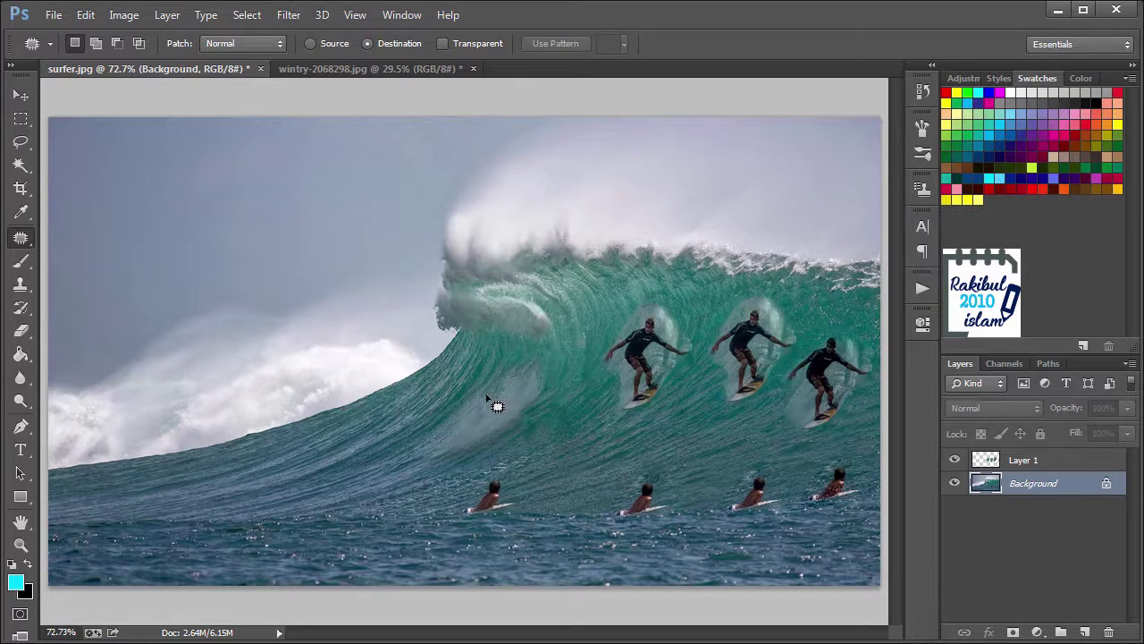
left_click(364, 72)
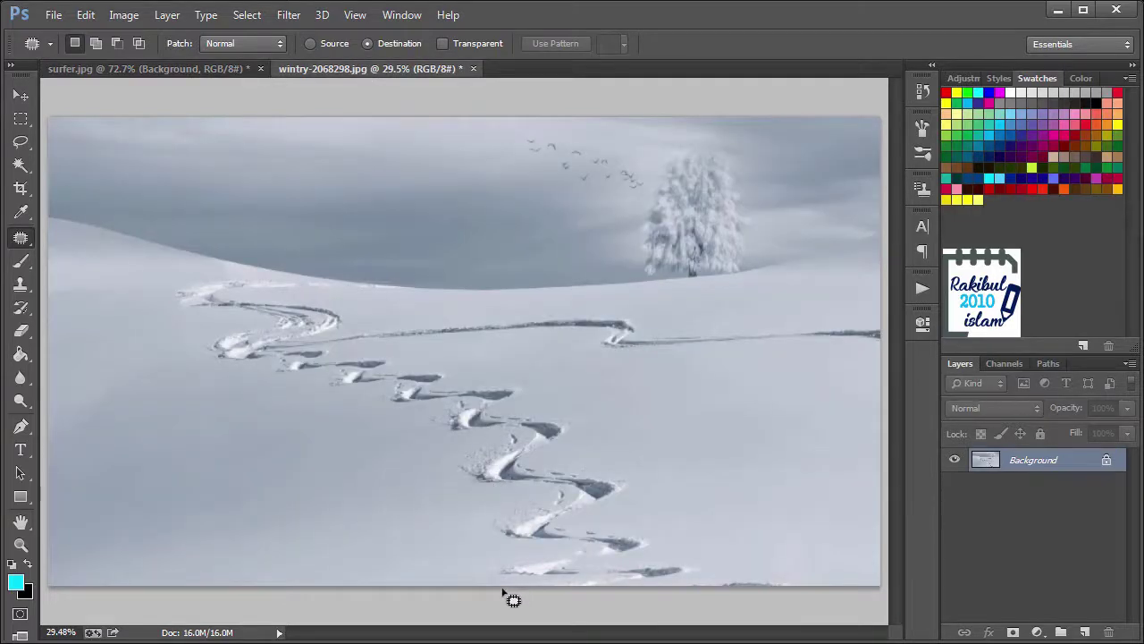
mouse_move(503, 590)
left_mouse_down()
mouse_move(389, 428)
mouse_move(341, 400)
mouse_move(546, 382)
mouse_move(729, 570)
mouse_move(724, 596)
mouse_move(508, 592)
left_mouse_up()
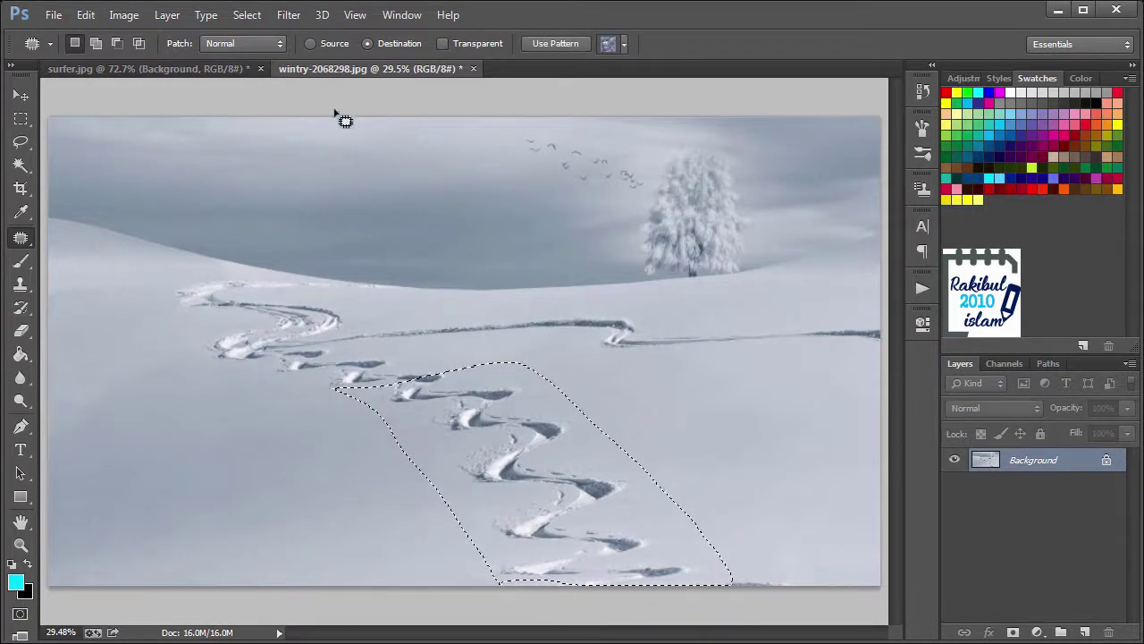
left_click(331, 43)
- Outline the snow tracks in the lower foreground and patch them with clean snow from the left of the photo
mouse_move(503, 596)
left_mouse_down()
mouse_move(385, 491)
mouse_move(319, 396)
mouse_move(501, 384)
mouse_move(804, 587)
mouse_move(767, 610)
mouse_move(561, 613)
mouse_move(485, 610)
mouse_move(490, 590)
left_mouse_up()
left_click_drag(477, 493, 134, 492)
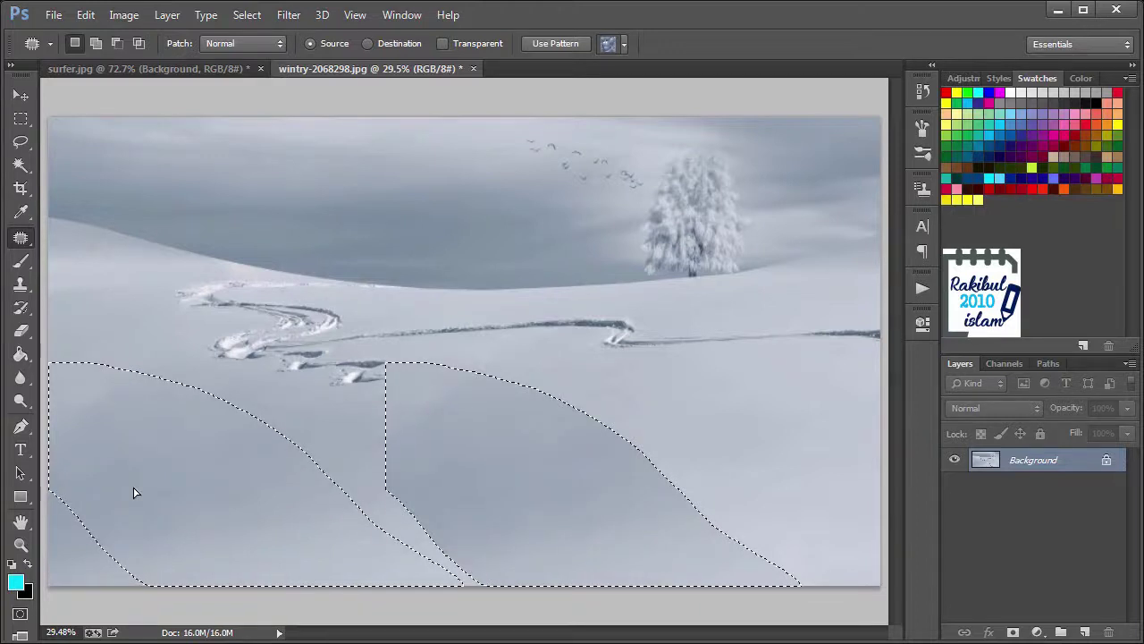
left_click_drag(134, 492, 134, 493)
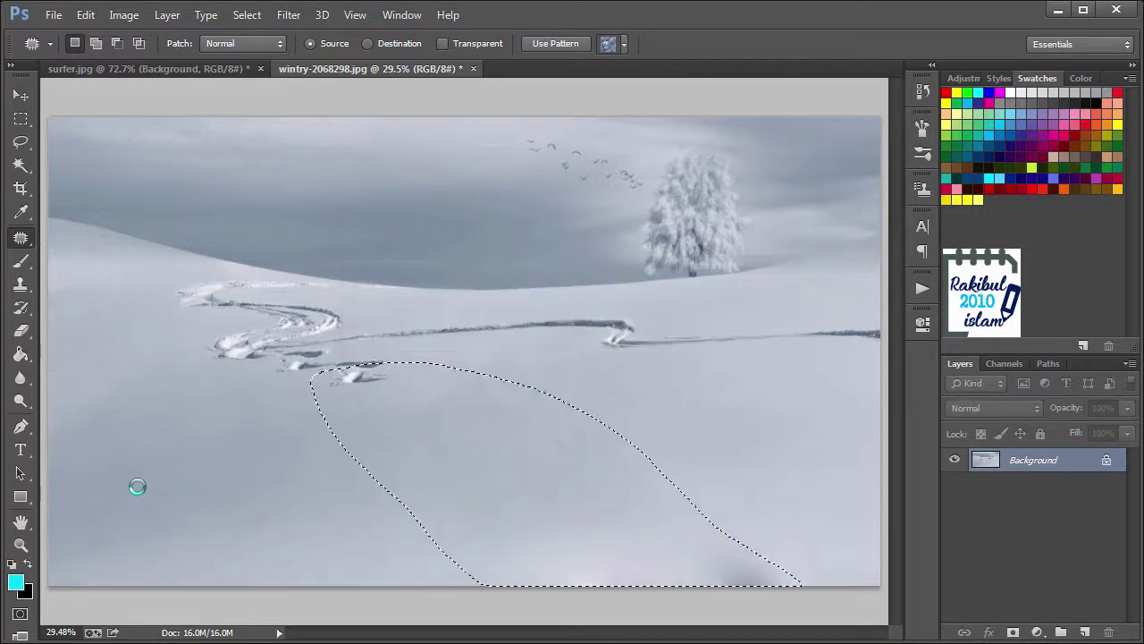
left_click(387, 549)
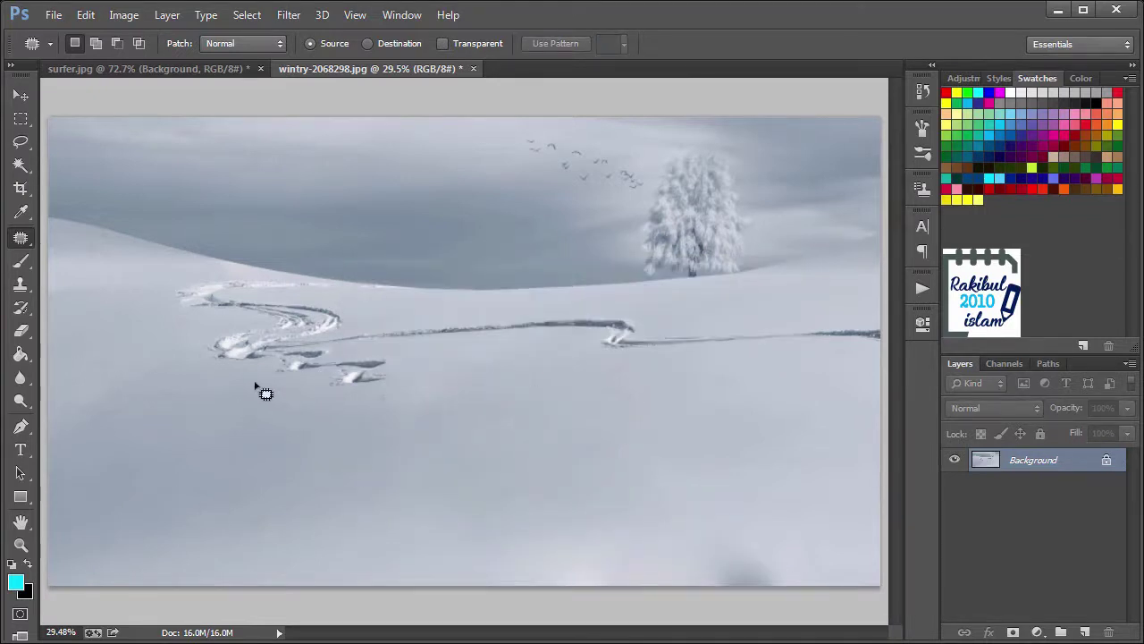
- Patch the remaining winding tracks on the left of the slope with clean snow in two passes
mouse_move(223, 373)
left_mouse_down()
mouse_move(204, 351)
mouse_move(274, 330)
mouse_move(420, 361)
mouse_move(312, 401)
mouse_move(228, 376)
mouse_move(197, 429)
mouse_move(153, 439)
mouse_move(204, 438)
left_mouse_up()
key("ctrl+d")
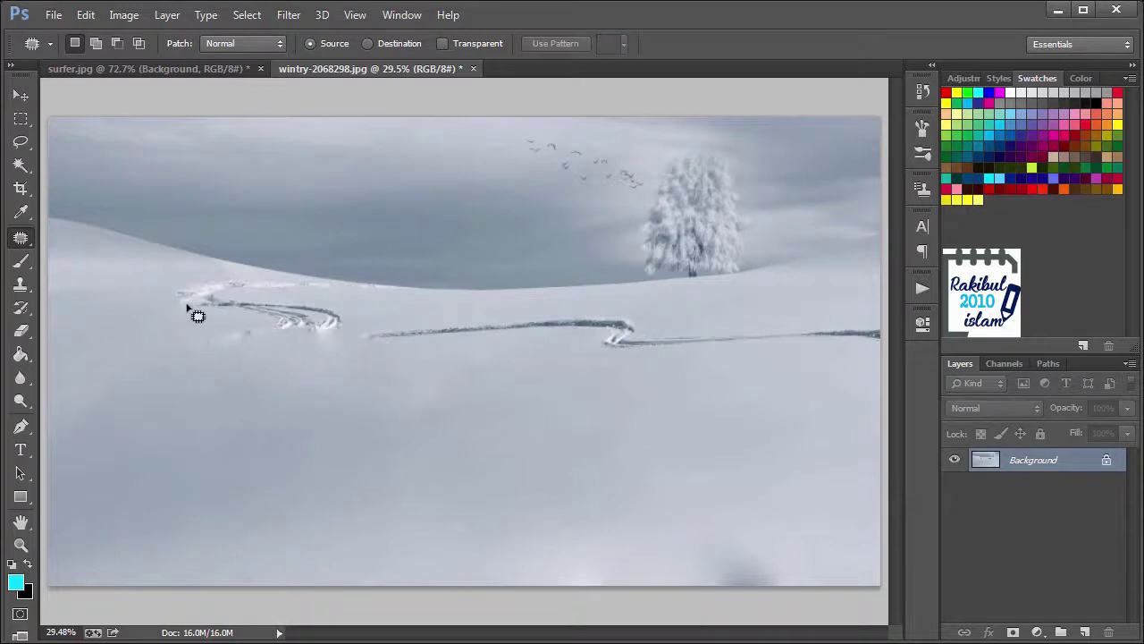
mouse_move(167, 301)
left_mouse_down()
mouse_move(232, 276)
mouse_move(374, 320)
mouse_move(343, 355)
mouse_move(270, 366)
mouse_move(205, 358)
mouse_move(166, 302)
left_mouse_up()
mouse_move(253, 331)
left_mouse_down()
mouse_move(155, 390)
mouse_move(150, 411)
left_mouse_up()
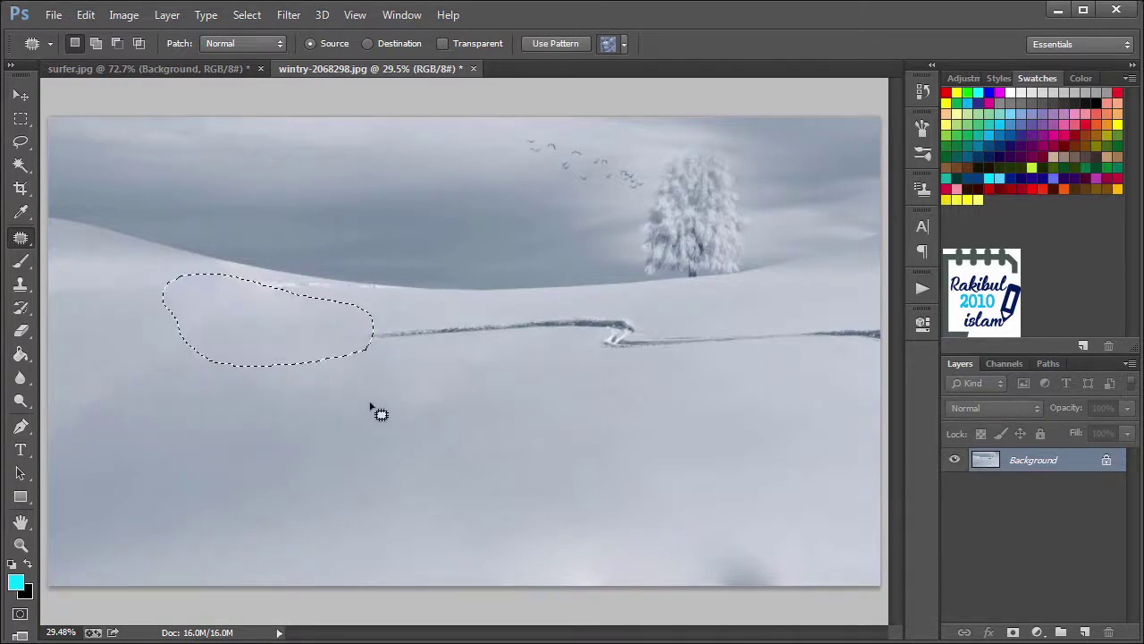
key("ctrl+d")
- Outline the long horizontal track across the middle of the slope and patch it with clean snow from just below
mouse_move(370, 329)
left_mouse_down()
mouse_move(635, 311)
mouse_move(675, 341)
mouse_move(565, 361)
mouse_move(356, 340)
left_mouse_up()
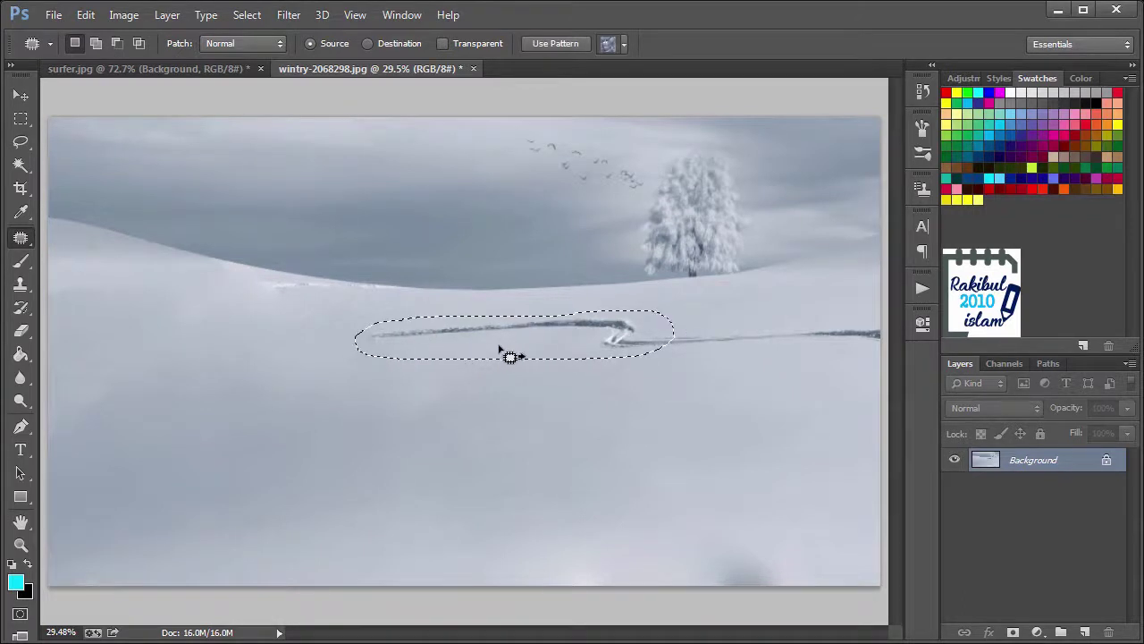
left_click_drag(508, 350, 515, 408)
key("ctrl+d")
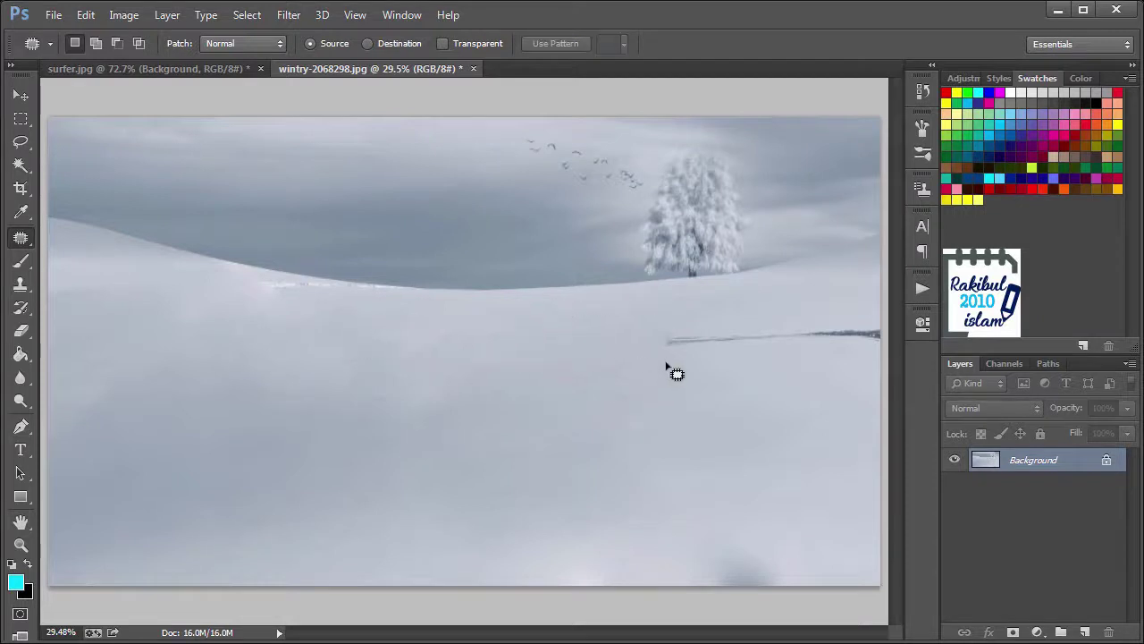
- Outline the last stretch of track reaching the photo's right edge and patch it with clean snow from below
mouse_move(666, 362)
left_mouse_down()
mouse_move(681, 322)
mouse_move(883, 315)
left_mouse_up()
mouse_move(899, 368)
left_mouse_down()
mouse_move(869, 369)
mouse_move(685, 350)
mouse_move(683, 377)
left_mouse_up()
left_click_drag(785, 379, 773, 408)
key("ctrl+d")
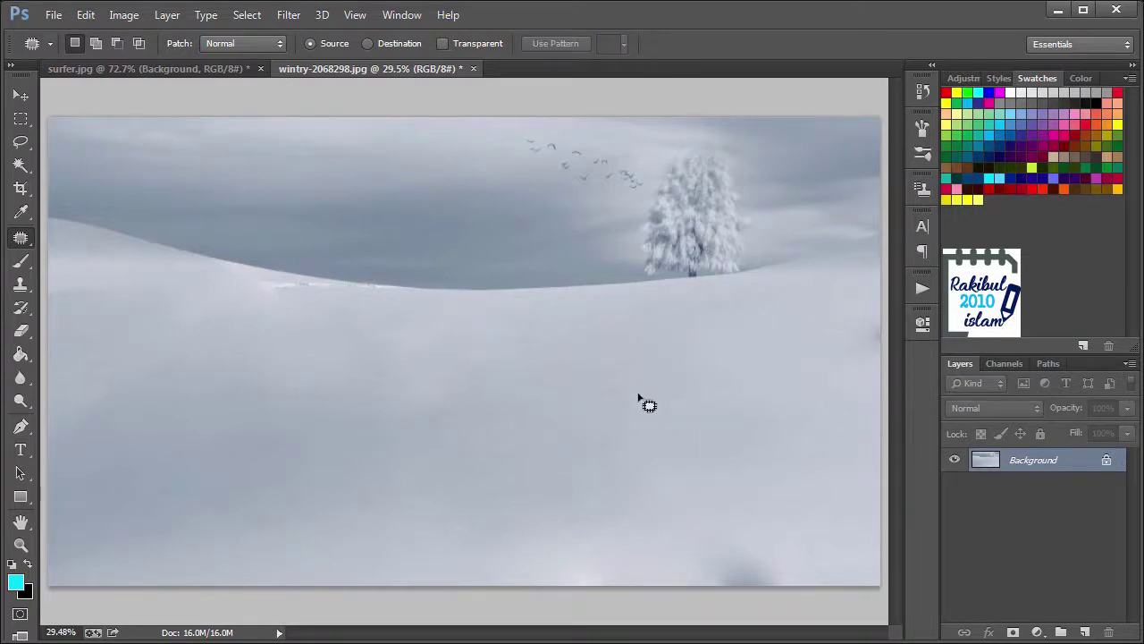
key("alt")
key("alt")
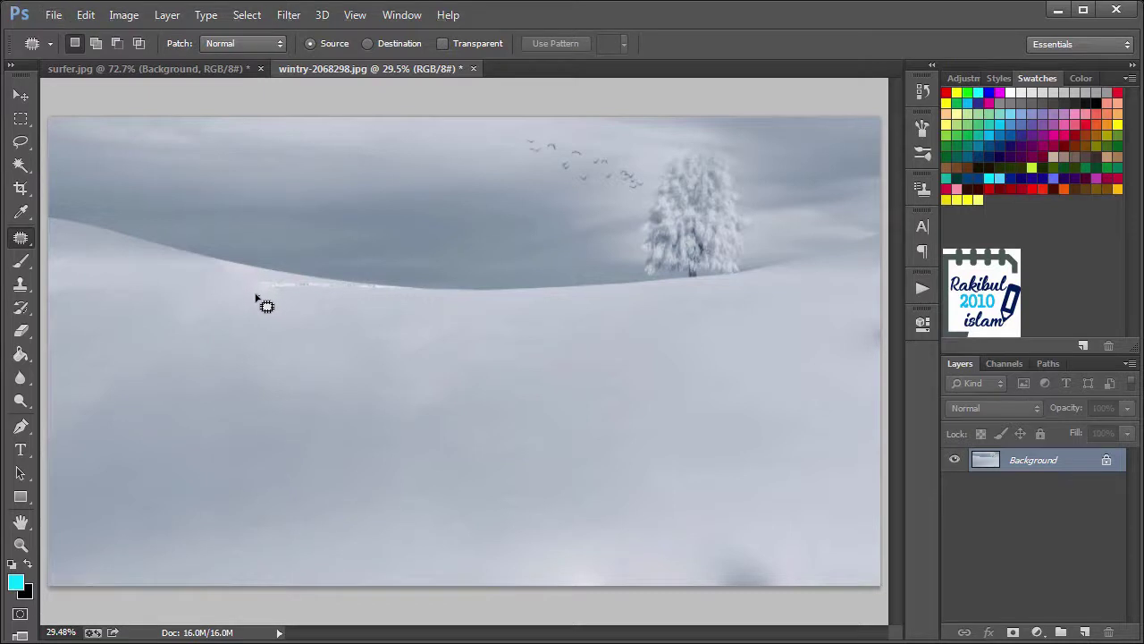